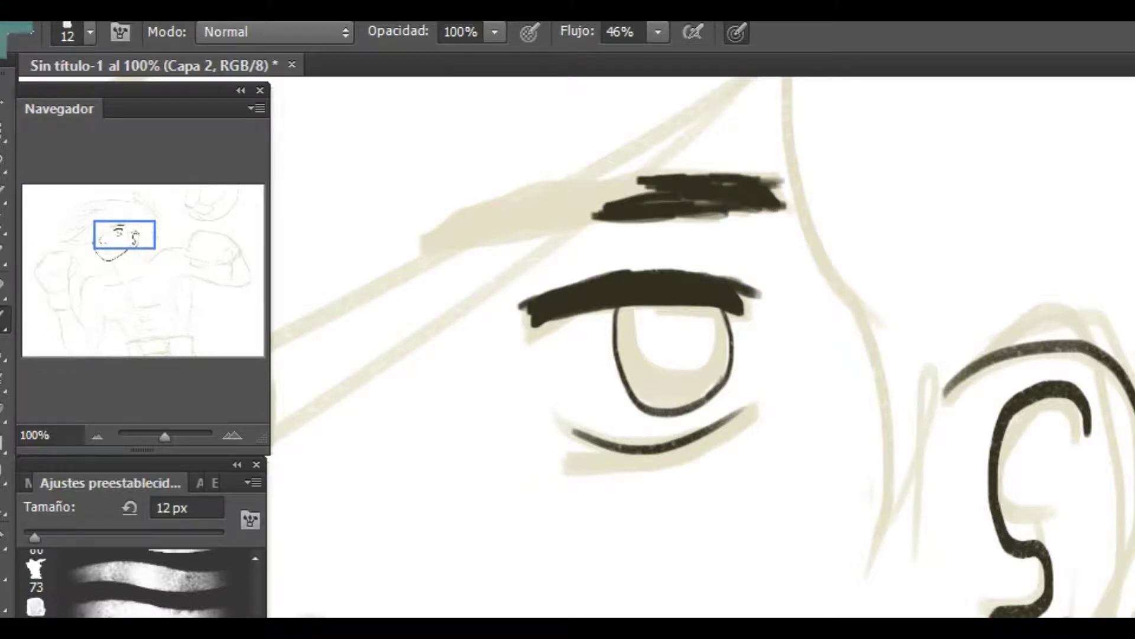
# - Hide the sketch layer and darken the upper eyelid and eyebrow with the 12 px brush
pyautogui.hotkey('ctrl', ',')
pyautogui.moveTo(532, 298)
pyautogui.mouseDown()
pyautogui.moveTo(633, 272)
pyautogui.moveTo(748, 311)
pyautogui.mouseUp()
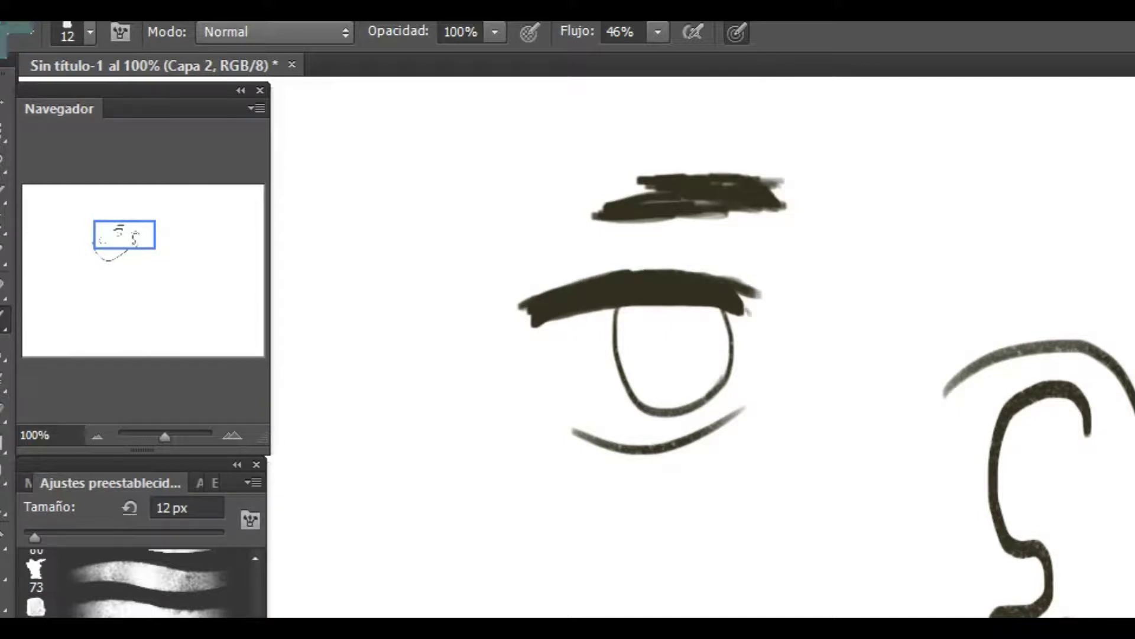
pyautogui.moveTo(663, 202)
pyautogui.mouseDown()
pyautogui.moveTo(782, 182)
pyautogui.moveTo(614, 188)
pyautogui.moveTo(612, 200)
pyautogui.moveTo(598, 185)
pyautogui.mouseUp()
pyautogui.hotkey('ctrl', 'z')
pyautogui.moveTo(603, 188)
pyautogui.mouseDown()
pyautogui.moveTo(656, 197)
pyautogui.moveTo(601, 200)
pyautogui.mouseUp()
pyautogui.hotkey('ctrl', '-')
pyautogui.hotkey('ctrl', '-')
pyautogui.hotkey('ctrl', '-')
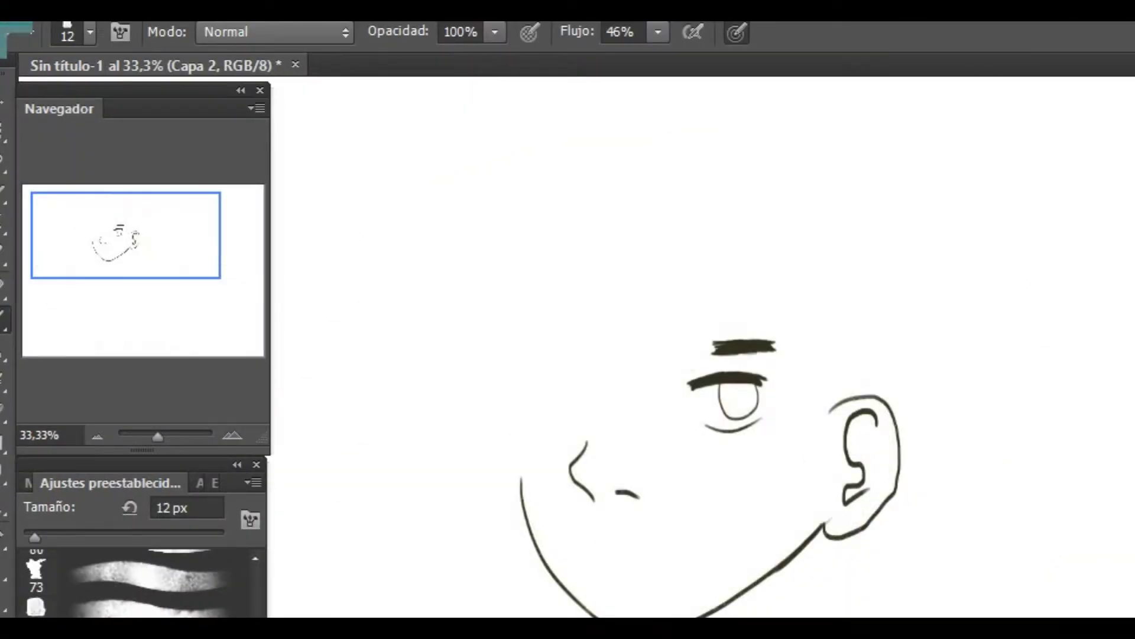
# - Erase the junction between the earlobe and jaw and redraw the ear's outer contour
pyautogui.press('e')
pyautogui.moveTo(831, 407)
pyautogui.mouseDown()
pyautogui.moveTo(893, 421)
pyautogui.moveTo(826, 528)
pyautogui.moveTo(900, 457)
pyautogui.moveTo(863, 398)
pyautogui.mouseUp()
pyautogui.hotkey('ctrl', 'z')
pyautogui.moveTo(835, 513); pyautogui.dragTo(824, 524)
pyautogui.press('b')
pyautogui.moveTo(820, 454)
pyautogui.mouseDown()
pyautogui.moveTo(833, 412)
pyautogui.moveTo(907, 478)
pyautogui.mouseUp()
pyautogui.hotkey('ctrl', 'z')
pyautogui.moveTo(819, 460)
pyautogui.mouseDown()
pyautogui.moveTo(898, 408)
pyautogui.moveTo(900, 476)
pyautogui.moveTo(871, 521)
pyautogui.mouseUp()
pyautogui.hotkey('ctrl', 'z')
pyautogui.moveTo(898, 404)
pyautogui.mouseDown()
pyautogui.moveTo(856, 536)
pyautogui.moveTo(870, 526)
pyautogui.moveTo(825, 519)
pyautogui.mouseUp()
pyautogui.hotkey('ctrl', 'z')
pyautogui.hotkey('ctrl', 'z')
# - Redraw the jawline from the earlobe down toward the chin with a 32 px brush
pyautogui.hotkey('ctrl', '+')
pyautogui.hotkey('ctrl', '+')
pyautogui.scroll(-2, 703, 349)
pyautogui.press(']')
pyautogui.press(']')
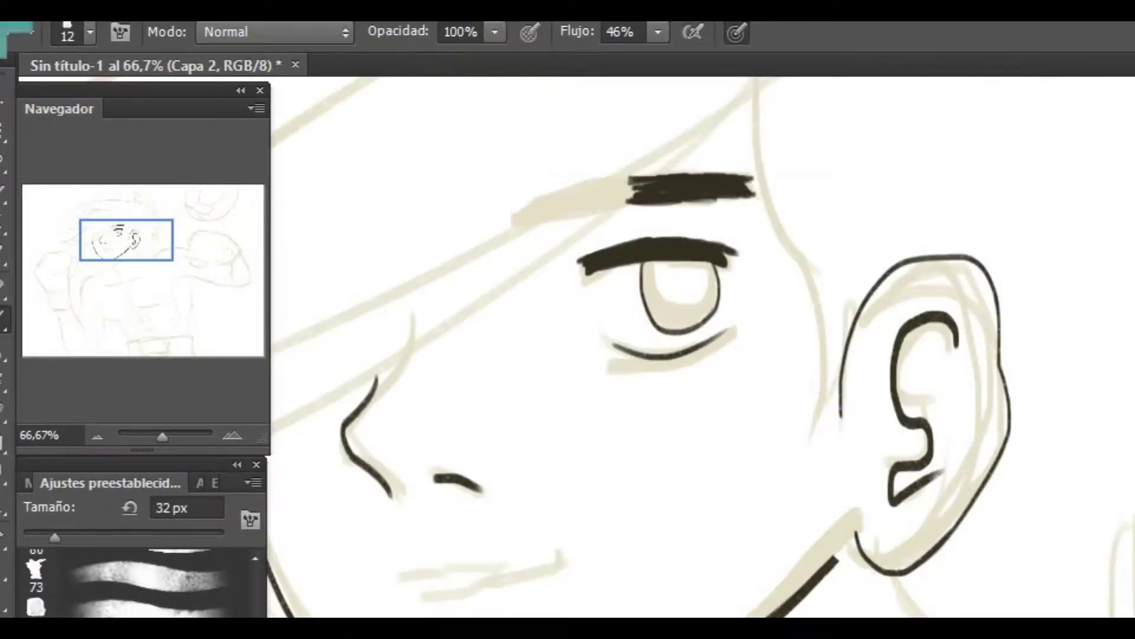
pyautogui.press(']')
pyautogui.press('[')
pyautogui.hotkey('ctrl', 'z')
pyautogui.moveTo(858, 534)
pyautogui.mouseDown()
pyautogui.moveTo(756, 618)
pyautogui.moveTo(780, 547)
pyautogui.moveTo(828, 509)
pyautogui.mouseUp()
pyautogui.hotkey('ctrl', '-')
pyautogui.press('e')
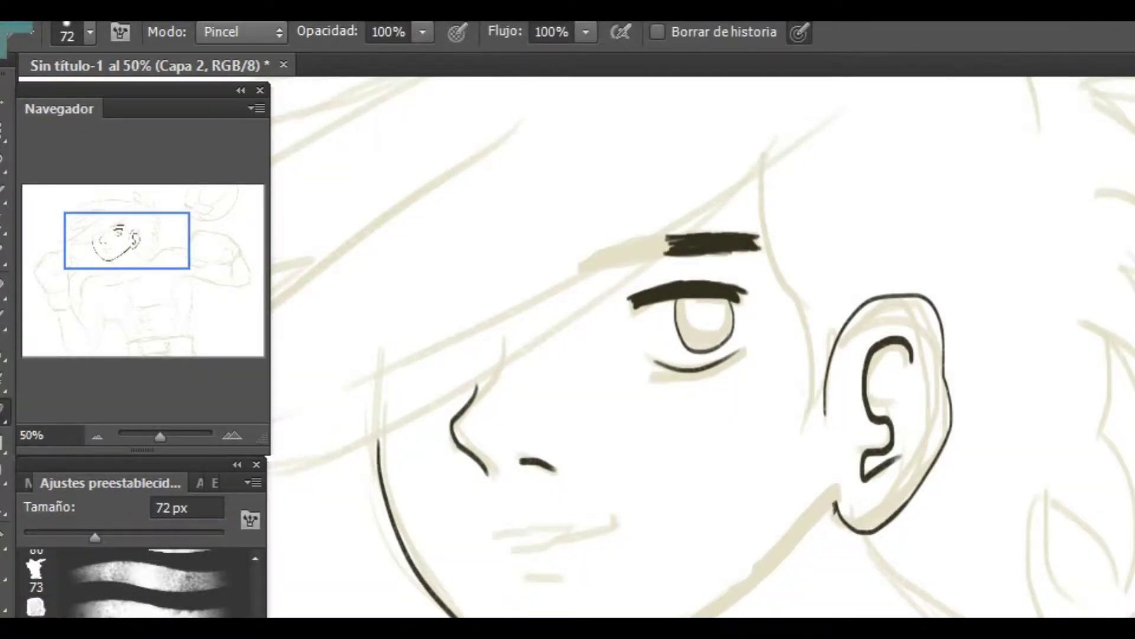
pyautogui.press('b')
pyautogui.press('e')
pyautogui.press('b')
pyautogui.moveTo(835, 502); pyautogui.dragTo(689, 617)
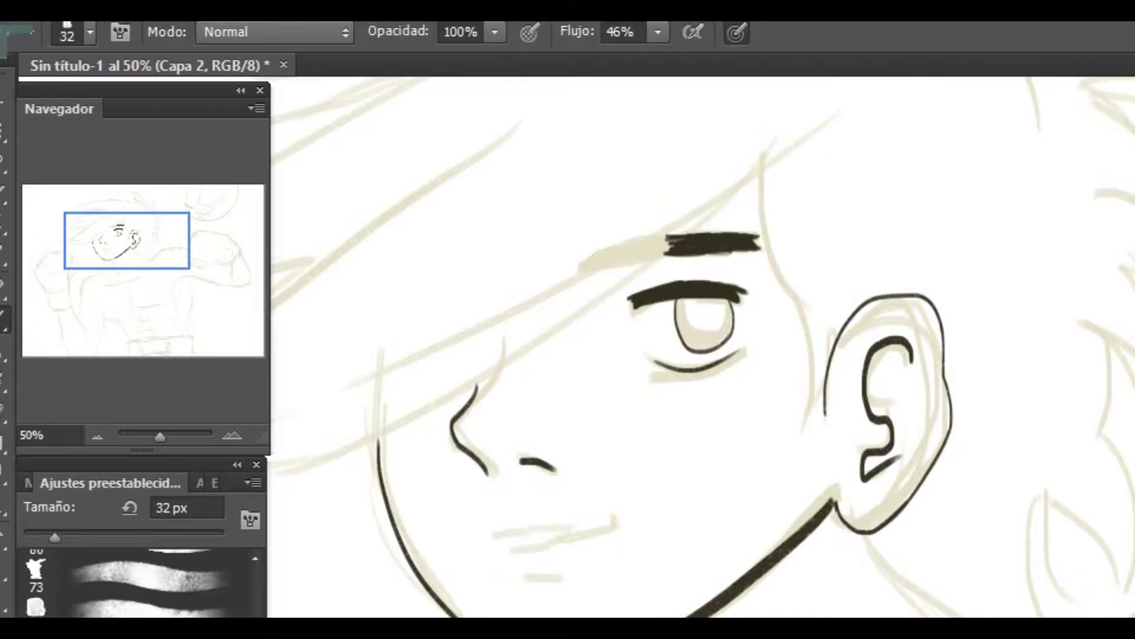
# - Join the jaw to the earlobe and ink the hairline from the temple down to the ear with a 28 px brush
pyautogui.press('[')
pyautogui.press('[')
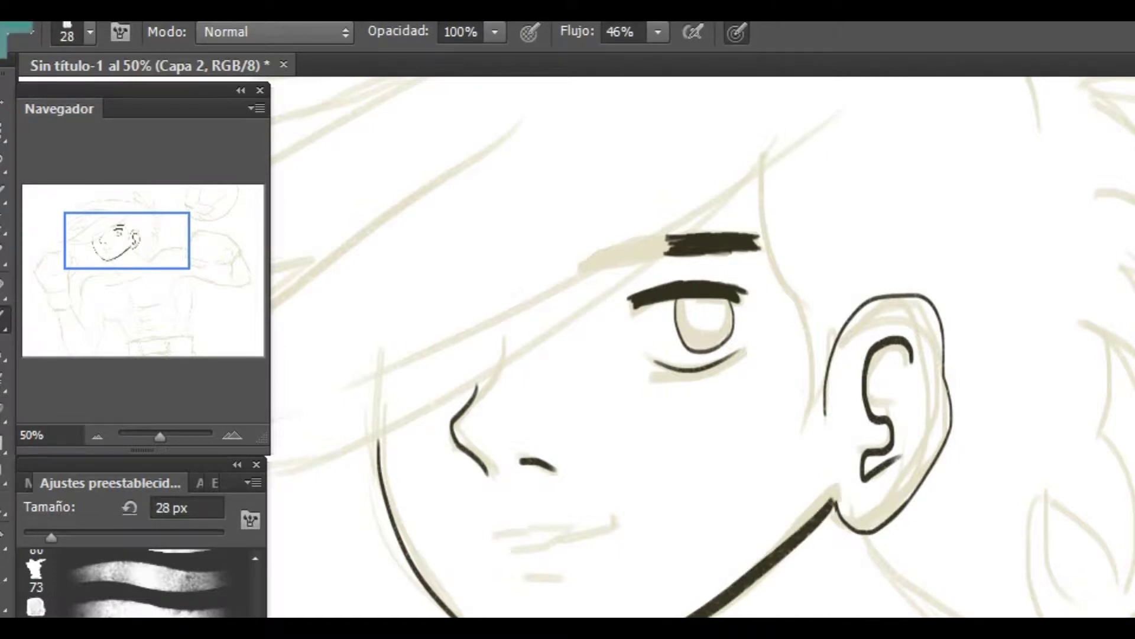
pyautogui.moveTo(834, 502); pyautogui.dragTo(852, 528)
pyautogui.moveTo(755, 152)
pyautogui.mouseDown()
pyautogui.moveTo(802, 307)
pyautogui.moveTo(801, 444)
pyautogui.mouseUp()
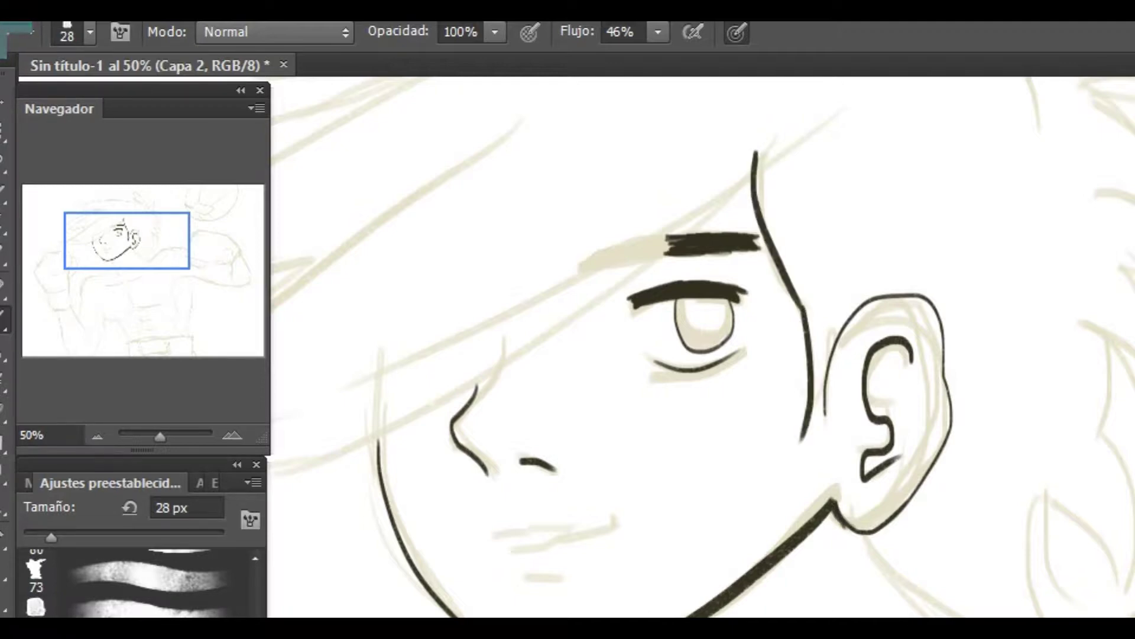
pyautogui.hotkey('ctrl', 'z')
pyautogui.moveTo(802, 306)
pyautogui.mouseDown()
pyautogui.moveTo(800, 422)
pyautogui.moveTo(803, 411)
pyautogui.mouseUp()
pyautogui.hotkey('ctrl', 'z')
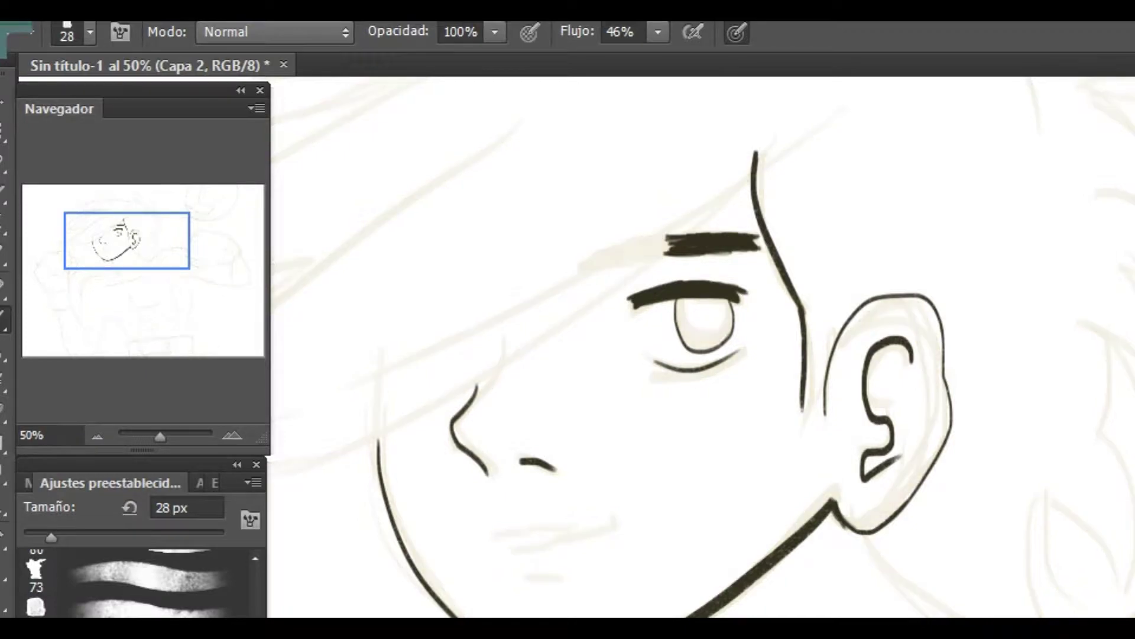
# - Ink the mouth, its corners and the line under the lower lip with a 9 px brush
pyautogui.moveTo(51, 537); pyautogui.dragTo(33, 537)
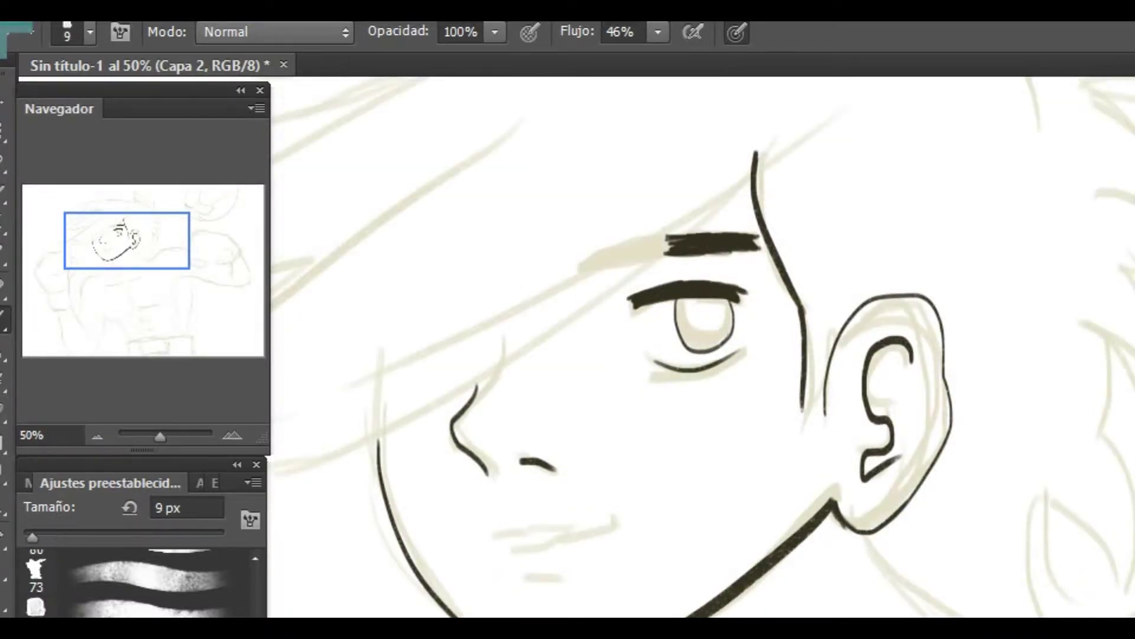
pyautogui.hotkey('ctrl', '+')
pyautogui.moveTo(794, 527)
pyautogui.mouseDown()
pyautogui.moveTo(780, 552)
pyautogui.moveTo(958, 550)
pyautogui.moveTo(946, 553)
pyautogui.moveTo(961, 564)
pyautogui.mouseUp()
pyautogui.moveTo(794, 563)
pyautogui.mouseDown()
pyautogui.moveTo(825, 589)
pyautogui.moveTo(955, 557)
pyautogui.mouseUp()
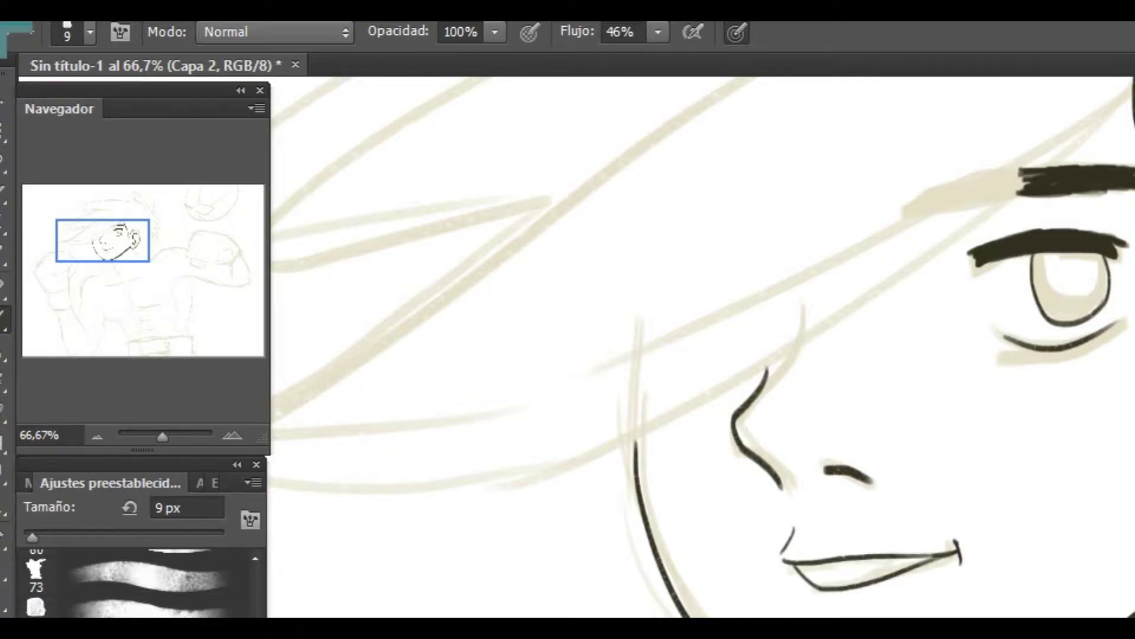
pyautogui.moveTo(890, 616); pyautogui.dragTo(926, 604)
pyautogui.hotkey('ctrl', ',')
pyautogui.hotkey('ctrl', ',')
# - Add a short hair stroke from the top of the hairline toward the eyebrow with a 31 px brush
pyautogui.hotkey('ctrl', '-')
pyautogui.hotkey('ctrl', '-')
pyautogui.hotkey('ctrl', '-')
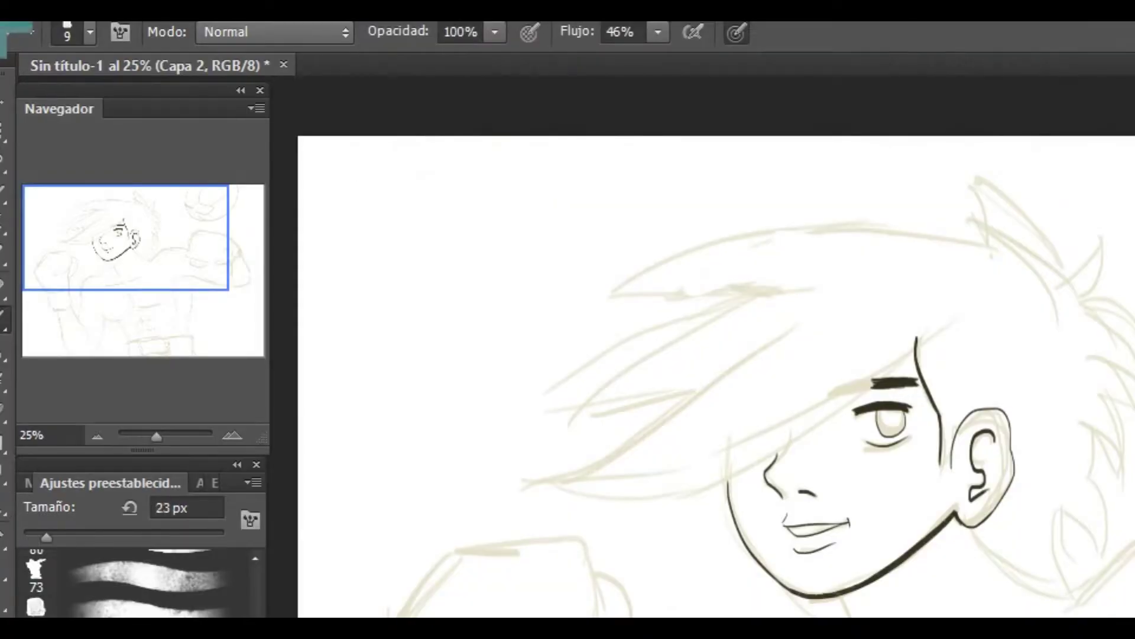
pyautogui.press(']')
pyautogui.press(']')
pyautogui.moveTo(916, 336); pyautogui.dragTo(907, 376)
pyautogui.hotkey('ctrl', 'z')
pyautogui.hotkey('ctrl', 'z')
pyautogui.moveTo(916, 336); pyautogui.dragTo(909, 373)
# - Ink the neck line below the ear and the hair locks at the nape, following the sketch
pyautogui.moveTo(974, 528); pyautogui.dragTo(1068, 602)
pyautogui.moveTo(1057, 507); pyautogui.dragTo(1073, 615)
pyautogui.hotkey('ctrl', 'z')
pyautogui.moveTo(1059, 509); pyautogui.dragTo(1073, 596)
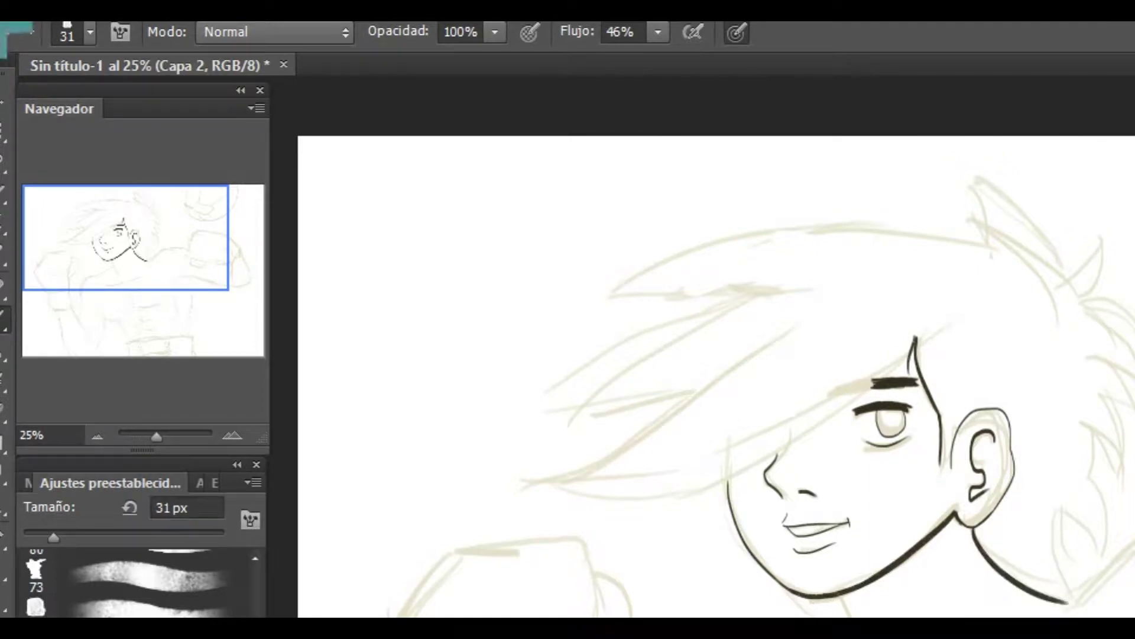
pyautogui.moveTo(1059, 510); pyautogui.dragTo(1100, 556)
pyautogui.moveTo(1086, 471); pyautogui.dragTo(1103, 556)
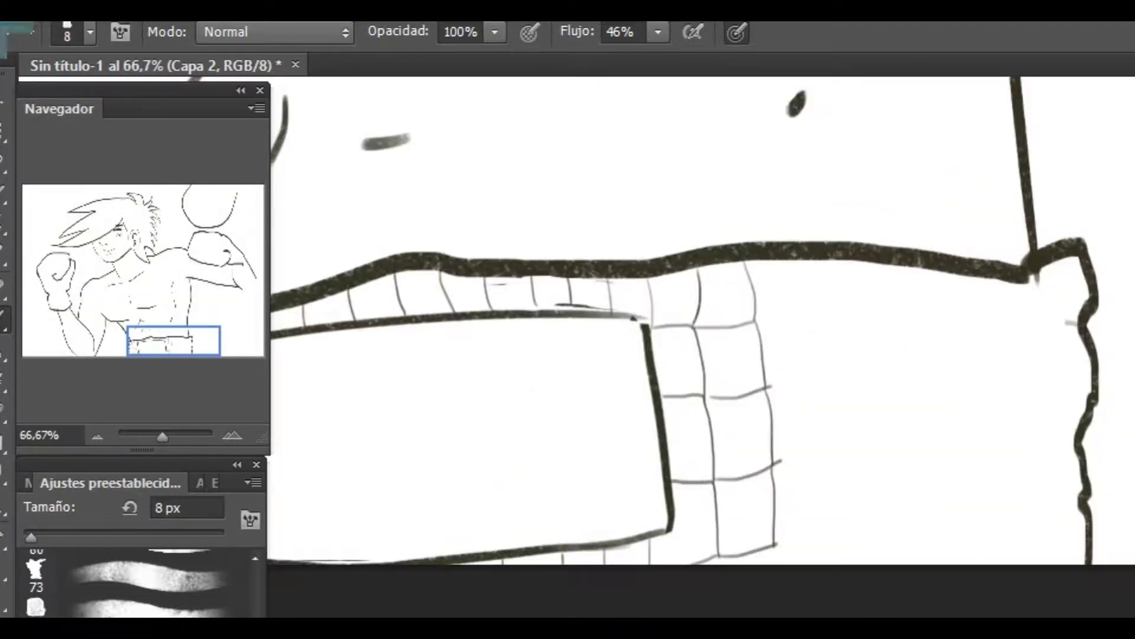
# - Extend the waistband's grid pattern along the bottom edge beside the blank panel with the 8 px brush
pyautogui.moveTo(775, 566)
pyautogui.mouseDown()
pyautogui.moveTo(776, 545)
pyautogui.moveTo(819, 533)
pyautogui.mouseUp()
pyautogui.moveTo(819, 532); pyautogui.dragTo(826, 565)
pyautogui.scroll(-2, 794, 438)
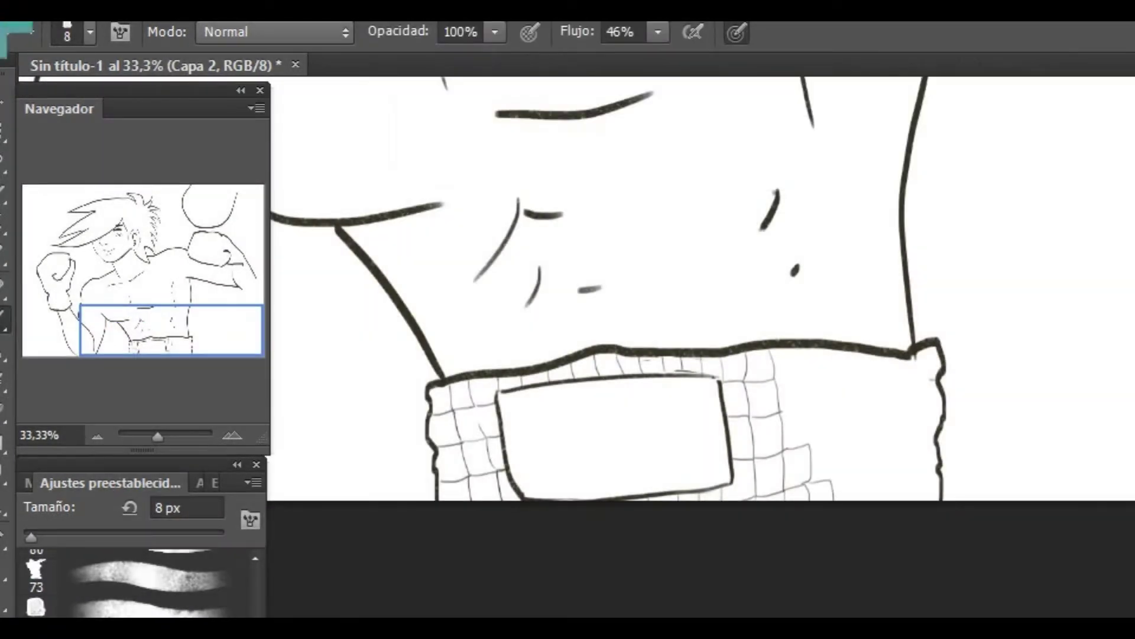
pyautogui.moveTo(812, 349); pyautogui.dragTo(814, 413)
pyautogui.moveTo(813, 413)
pyautogui.mouseDown()
pyautogui.moveTo(815, 451)
pyautogui.moveTo(830, 445)
pyautogui.mouseUp()
pyautogui.moveTo(831, 444); pyautogui.dragTo(832, 478)
pyautogui.hotkey('ctrl', 'alt', 'z')
pyautogui.hotkey('ctrl', 'alt', 'z')
pyautogui.hotkey('ctrl', 'alt', 'z')
# - Draw the lower rows of the waistband's grid pattern across to the right edge of the shorts
pyautogui.moveTo(810, 416)
pyautogui.mouseDown()
pyautogui.moveTo(810, 445)
pyautogui.moveTo(863, 477)
pyautogui.mouseUp()
pyautogui.moveTo(863, 482)
pyautogui.mouseDown()
pyautogui.moveTo(864, 501)
pyautogui.moveTo(891, 470)
pyautogui.moveTo(896, 502)
pyautogui.mouseUp()
pyautogui.moveTo(893, 469); pyautogui.dragTo(922, 458)
pyautogui.moveTo(923, 459)
pyautogui.mouseDown()
pyautogui.moveTo(925, 501)
pyautogui.moveTo(950, 456)
pyautogui.mouseUp()
pyautogui.hotkey('ctrl', 'alt', 'z')
pyautogui.hotkey('ctrl', 'alt', 'z')
pyautogui.hotkey('ctrl', 'alt', 'z')
pyautogui.moveTo(919, 469); pyautogui.dragTo(938, 464)
pyautogui.moveTo(830, 445); pyautogui.dragTo(862, 443)
pyautogui.moveTo(862, 443)
pyautogui.mouseDown()
pyautogui.moveTo(862, 472)
pyautogui.moveTo(891, 471)
pyautogui.moveTo(891, 440)
pyautogui.mouseUp()
pyautogui.moveTo(891, 441); pyautogui.dragTo(892, 469)
pyautogui.moveTo(890, 440)
pyautogui.mouseDown()
pyautogui.moveTo(912, 438)
pyautogui.moveTo(915, 468)
pyautogui.mouseUp()
pyautogui.moveTo(913, 439); pyautogui.dragTo(934, 434)
# - Fill the upper rows of the waistband's grid pattern across to the right edge of the shorts
pyautogui.moveTo(813, 417); pyautogui.dragTo(831, 414)
pyautogui.moveTo(831, 414)
pyautogui.mouseDown()
pyautogui.moveTo(832, 443)
pyautogui.moveTo(863, 414)
pyautogui.mouseUp()
pyautogui.moveTo(864, 414)
pyautogui.mouseDown()
pyautogui.moveTo(890, 410)
pyautogui.moveTo(889, 440)
pyautogui.mouseUp()
pyautogui.moveTo(891, 410); pyautogui.dragTo(911, 406)
pyautogui.moveTo(910, 408)
pyautogui.mouseDown()
pyautogui.moveTo(912, 439)
pyautogui.moveTo(941, 398)
pyautogui.moveTo(938, 429)
pyautogui.mouseUp()
pyautogui.moveTo(933, 403); pyautogui.dragTo(942, 393)
pyautogui.hotkey('ctrl', 'alt', 'z')
pyautogui.moveTo(813, 381)
pyautogui.mouseDown()
pyautogui.moveTo(837, 409)
pyautogui.moveTo(823, 411)
pyautogui.moveTo(825, 395)
pyautogui.moveTo(827, 407)
pyautogui.mouseUp()
pyautogui.hotkey('ctrl', 'z')
pyautogui.moveTo(830, 349)
pyautogui.mouseDown()
pyautogui.moveTo(823, 380)
pyautogui.moveTo(863, 415)
pyautogui.moveTo(857, 377)
pyautogui.mouseUp()
pyautogui.hotkey('ctrl', 'z')
pyautogui.moveTo(859, 379)
pyautogui.mouseDown()
pyautogui.moveTo(885, 410)
pyautogui.moveTo(934, 385)
pyautogui.mouseUp()
pyautogui.hotkey('ctrl', 'z')
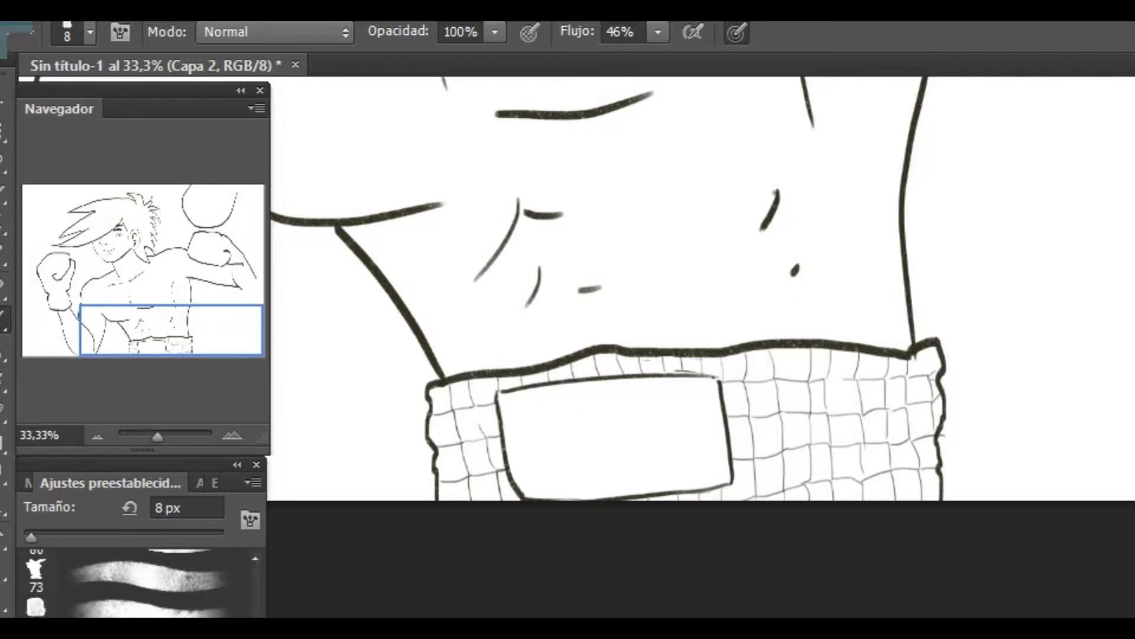
# - Draw a small rectangle with a dark stroke inside it at the right side of the raised glove's cuff
pyautogui.scroll(-1, 701, 289)
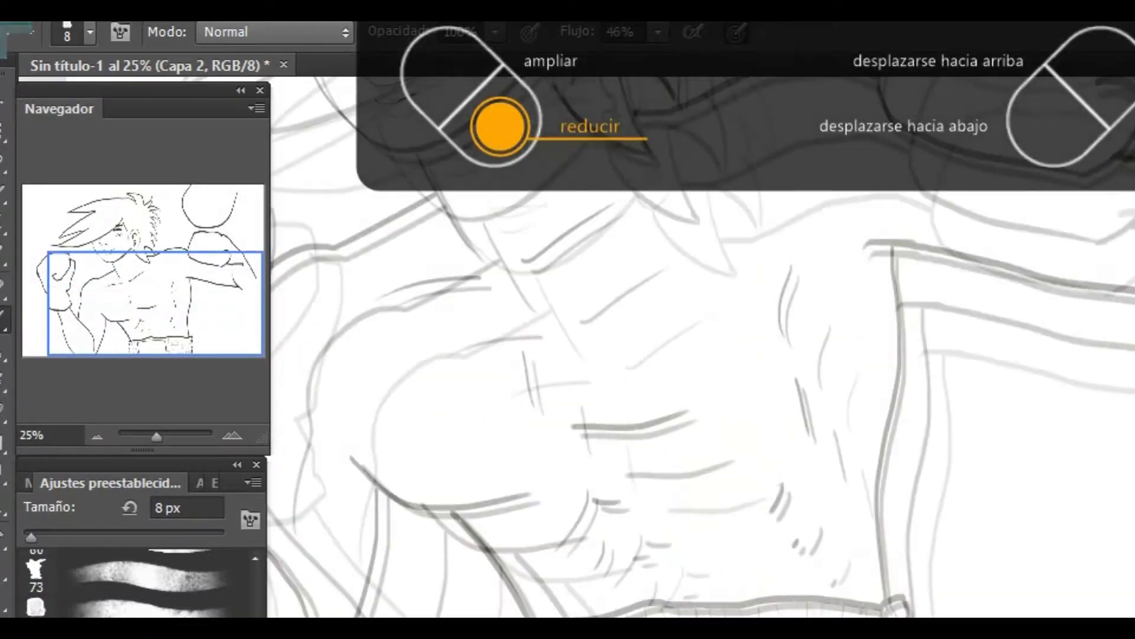
pyautogui.scroll(-1, 701, 290)
pyautogui.scroll(3, 701, 290)
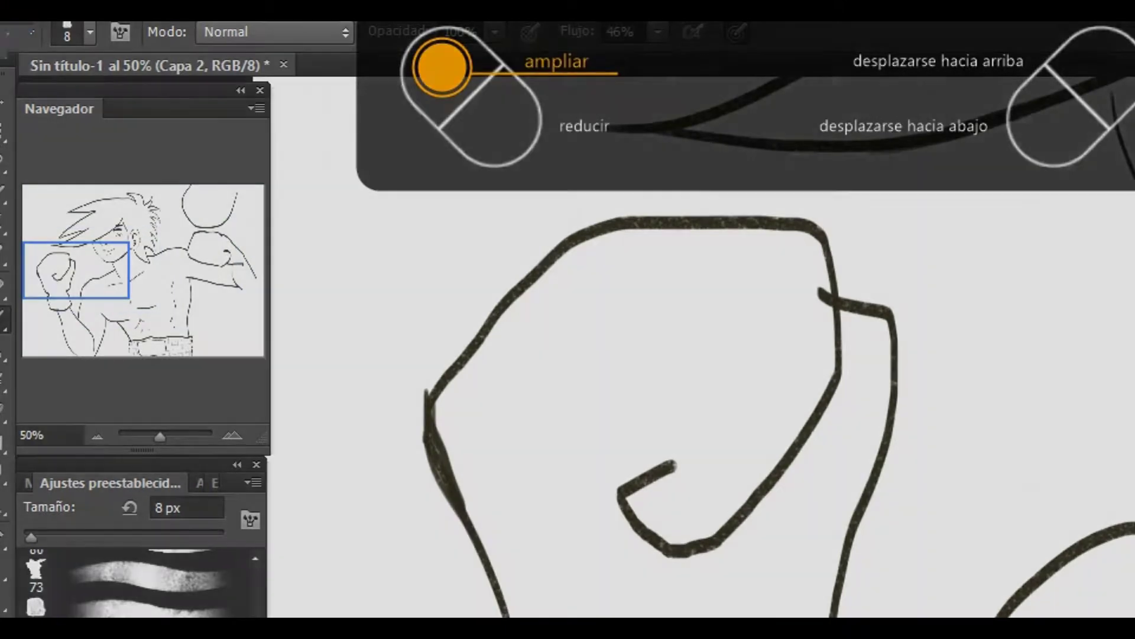
pyautogui.scroll(-3, 701, 349)
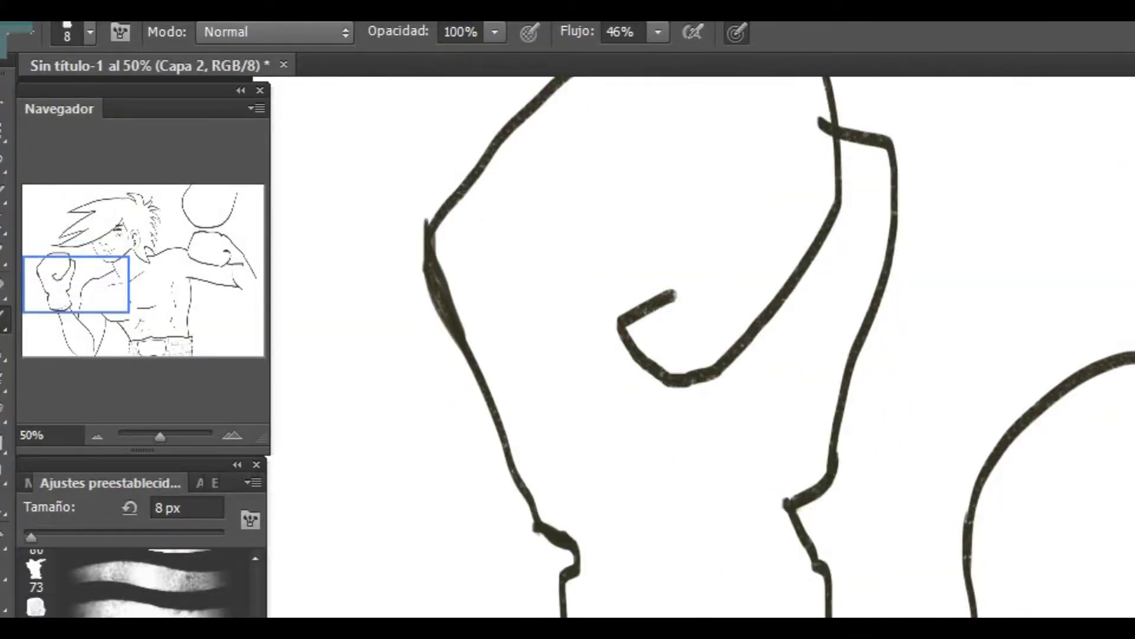
pyautogui.moveTo(780, 581)
pyautogui.mouseDown()
pyautogui.moveTo(795, 618)
pyautogui.moveTo(783, 582)
pyautogui.mouseUp()
pyautogui.press('e')
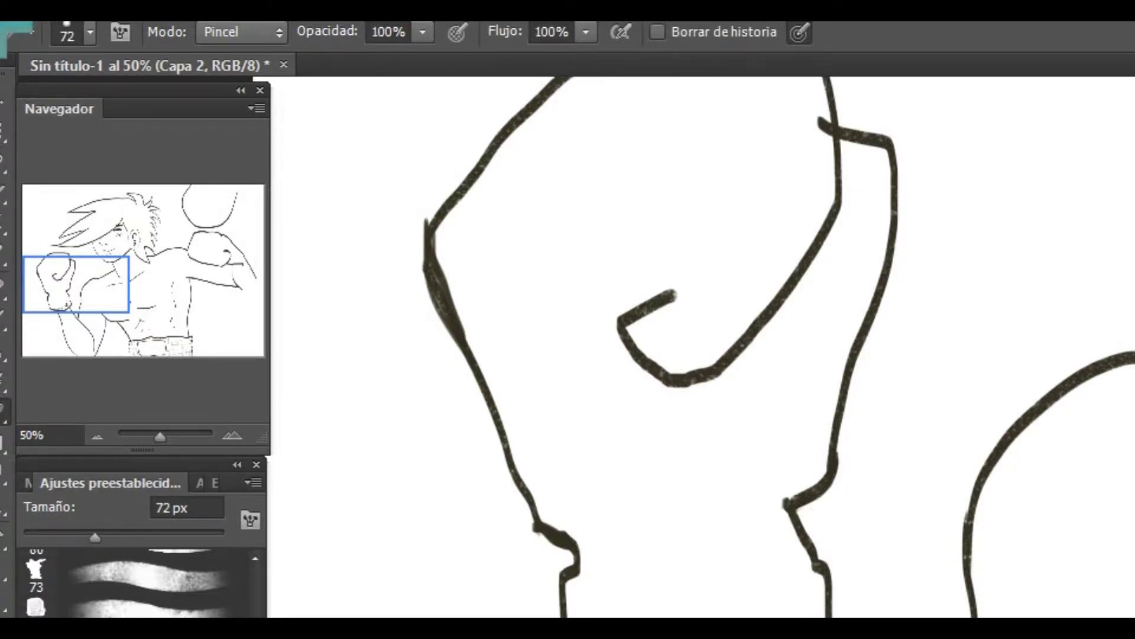
pyautogui.hotkey('ctrl', 'z')
pyautogui.press('b')
pyautogui.moveTo(764, 580); pyautogui.dragTo(779, 617)
pyautogui.moveTo(763, 580)
pyautogui.mouseDown()
pyautogui.moveTo(794, 567)
pyautogui.moveTo(807, 617)
pyautogui.mouseUp()
pyautogui.hotkey('ctrl', 'z')
pyautogui.hotkey('ctrl', 'z')
# - Draw a matching narrow rectangle on the left side of the glove's cuff, using a 47 px eraser for cleanup
pyautogui.press('e')
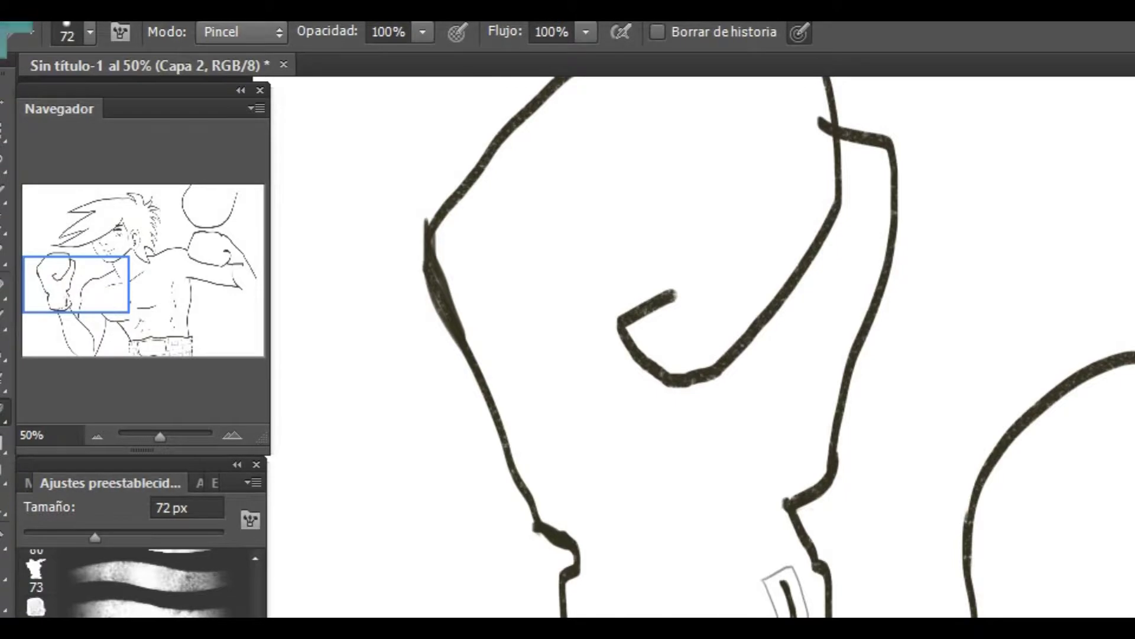
pyautogui.hotkey('ctrl', 's')
pyautogui.press('Escape')
pyautogui.press('[')
pyautogui.press('[')
pyautogui.press('[')
pyautogui.press('b')
pyautogui.press('e')
pyautogui.press('v')
pyautogui.press('b')
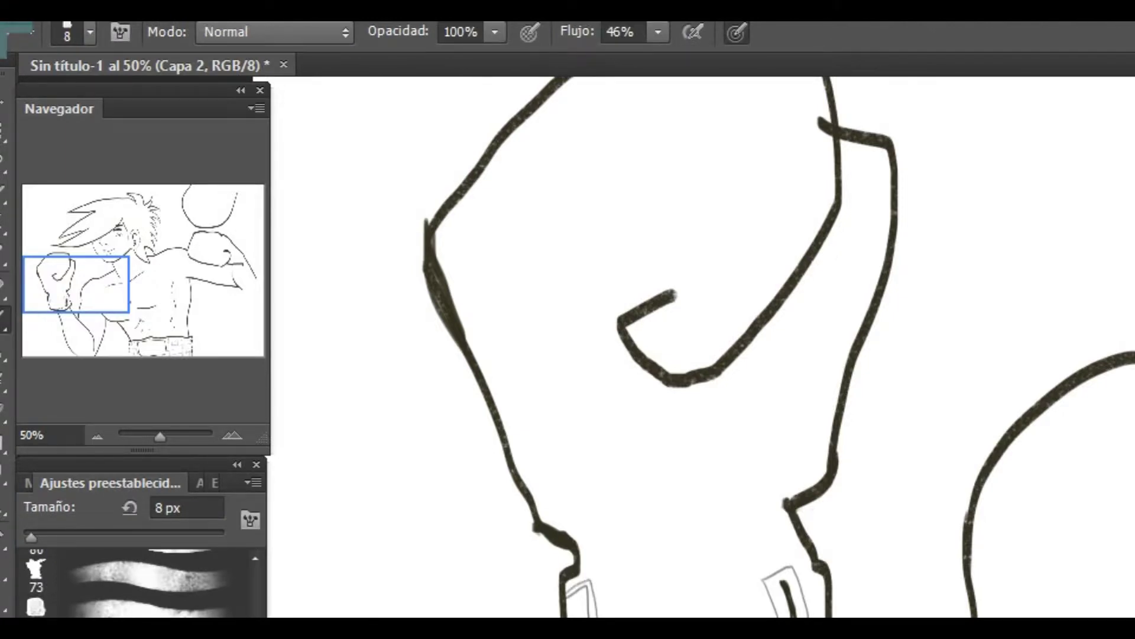
# - Erase the overshooting line end at the glove's thumb and thin the thickened contour on its left side
pyautogui.scroll(3, 702, 347)
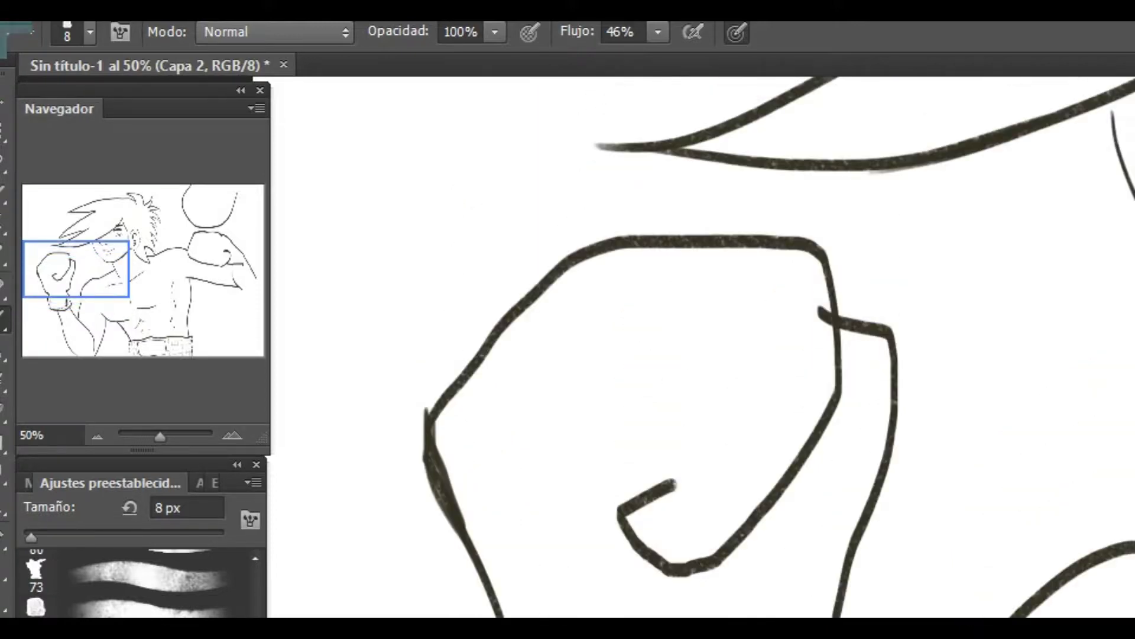
pyautogui.press('e')
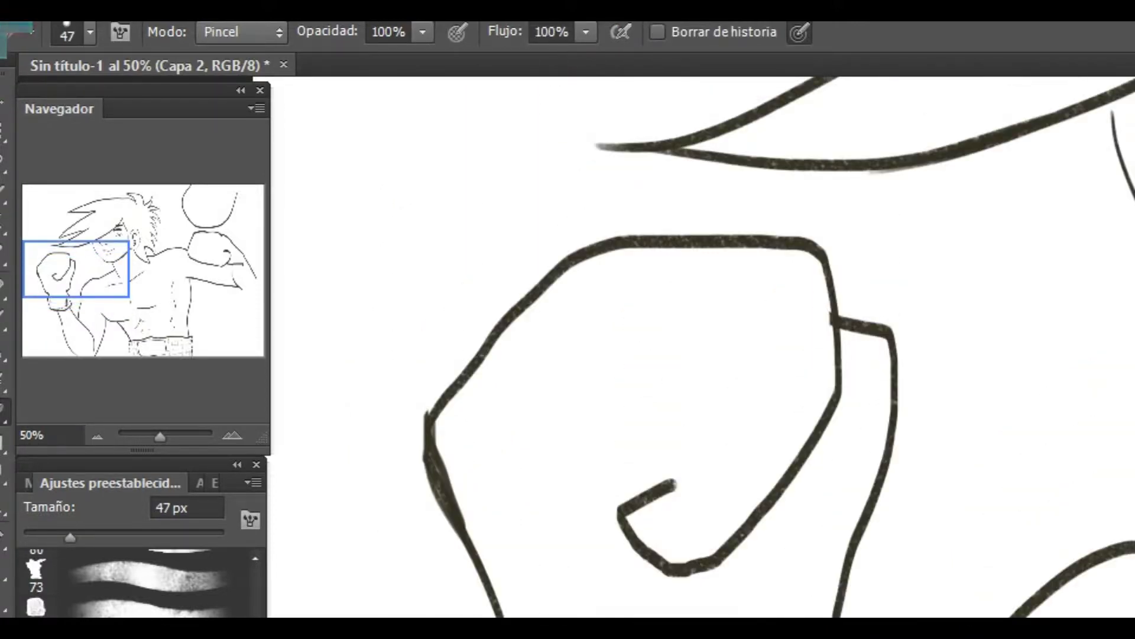
pyautogui.moveTo(442, 455); pyautogui.dragTo(461, 523)
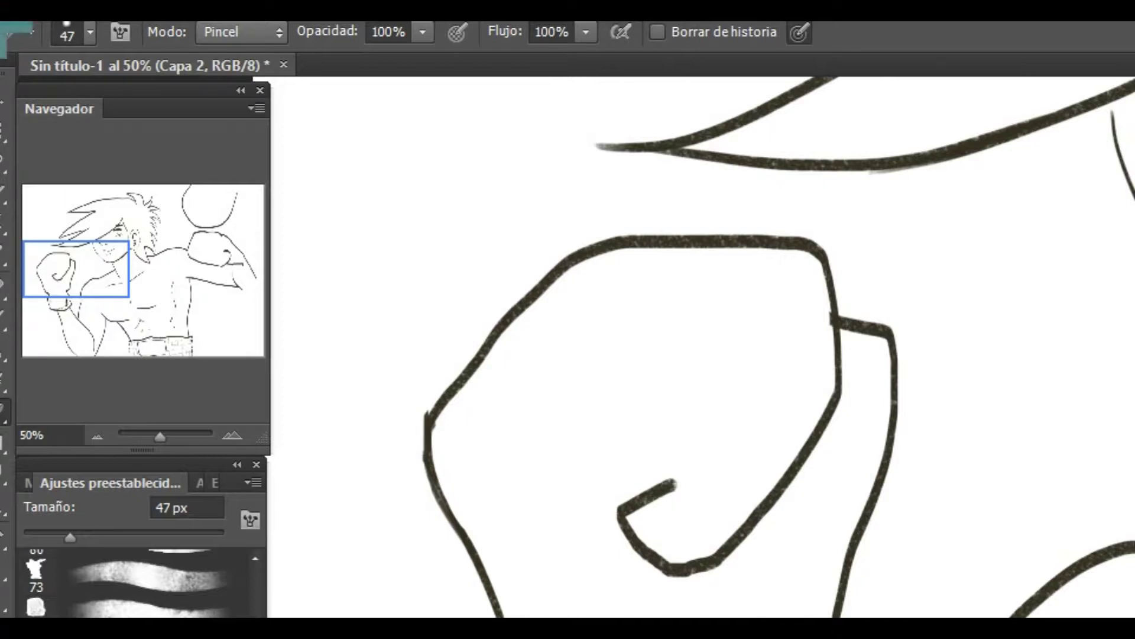
pyautogui.press('b')
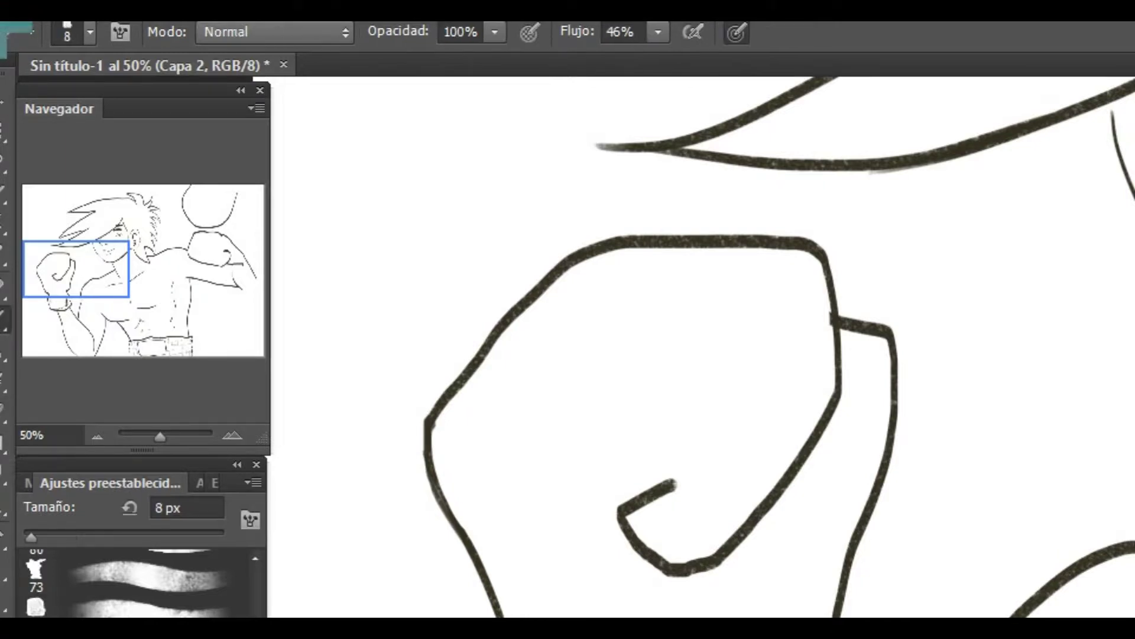
# - Erase the rectangle on the right side of the cuff and replace it with a short 18 px brush stroke
pyautogui.scroll(-3, 702, 346)
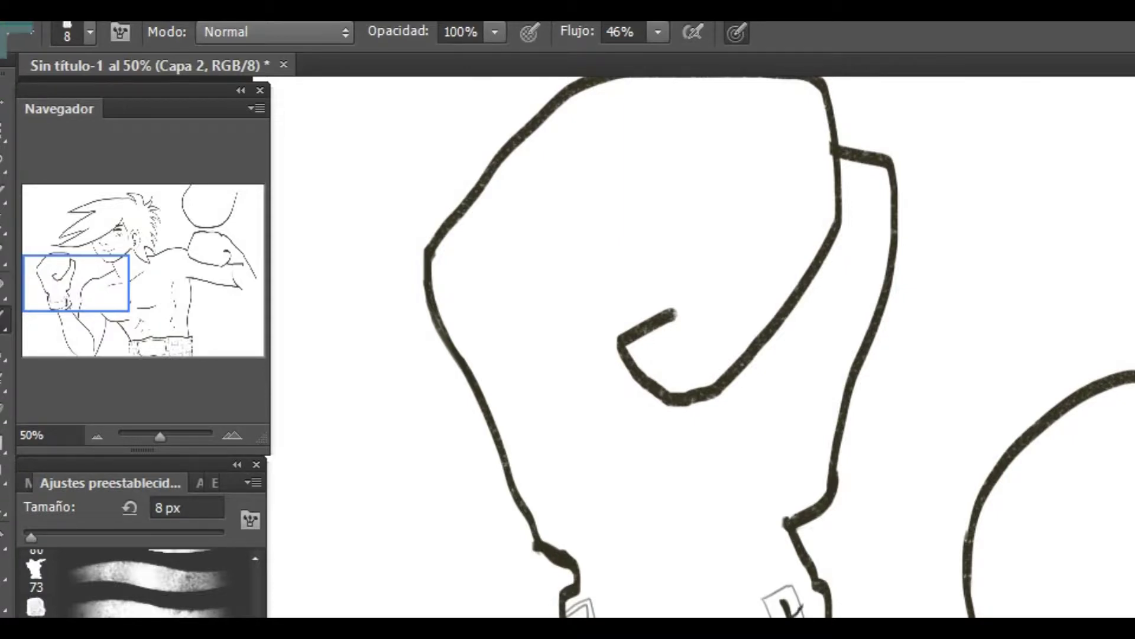
pyautogui.moveTo(31, 537); pyautogui.dragTo(44, 536)
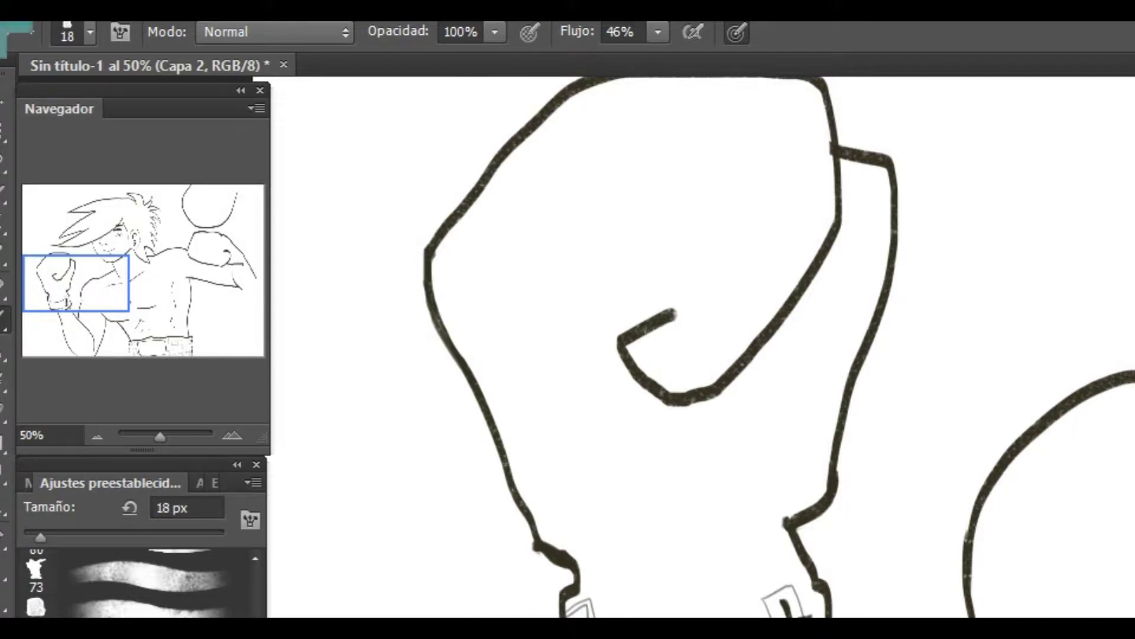
pyautogui.press('e')
pyautogui.moveTo(783, 615); pyautogui.dragTo(793, 605)
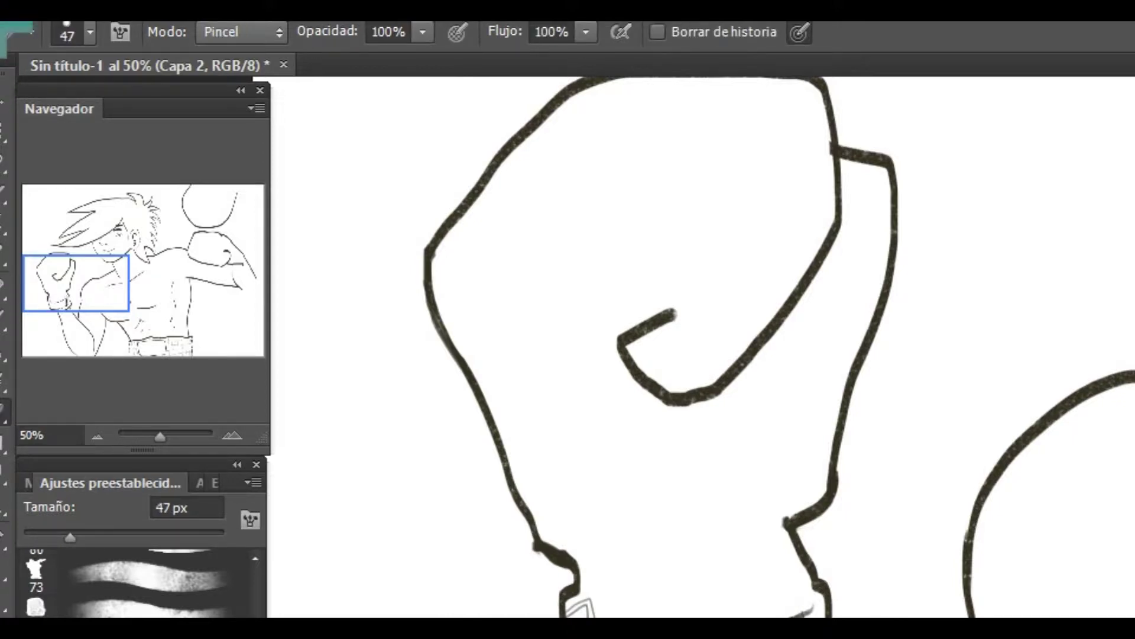
pyautogui.press('b')
pyautogui.moveTo(796, 616); pyautogui.dragTo(811, 606)
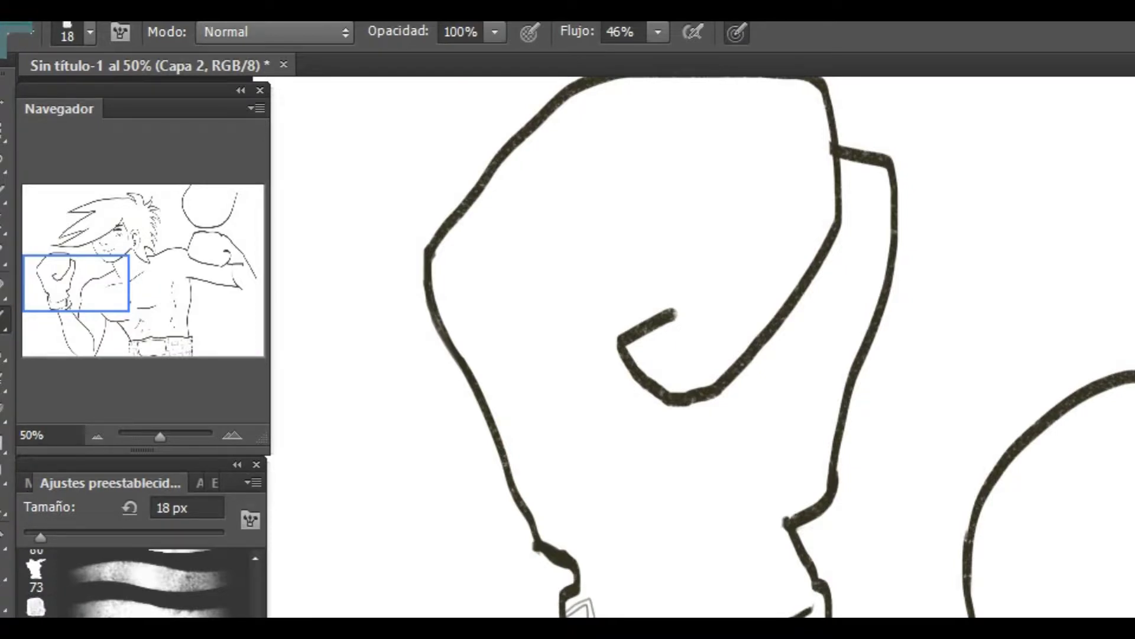
# - Draw a thin seam rising from the glove's cuff and looping around the inner curl with a 12 px brush
pyautogui.press('[')
pyautogui.press('[')
pyautogui.press('[')
pyautogui.press('[')
pyautogui.press('[')
pyautogui.press('[')
pyautogui.moveTo(618, 617); pyautogui.dragTo(582, 479)
pyautogui.hotkey('ctrl', 'z')
pyautogui.moveTo(626, 616)
pyautogui.mouseDown()
pyautogui.moveTo(551, 343)
pyautogui.moveTo(697, 209)
pyautogui.moveTo(703, 293)
pyautogui.mouseUp()
pyautogui.hotkey('ctrl', 'z')
pyautogui.moveTo(544, 353)
pyautogui.mouseDown()
pyautogui.moveTo(601, 559)
pyautogui.moveTo(651, 225)
pyautogui.mouseUp()
pyautogui.hotkey('ctrl', 'z')
pyautogui.moveTo(605, 557)
pyautogui.mouseDown()
pyautogui.moveTo(546, 390)
pyautogui.moveTo(660, 348)
pyautogui.moveTo(641, 338)
pyautogui.mouseUp()
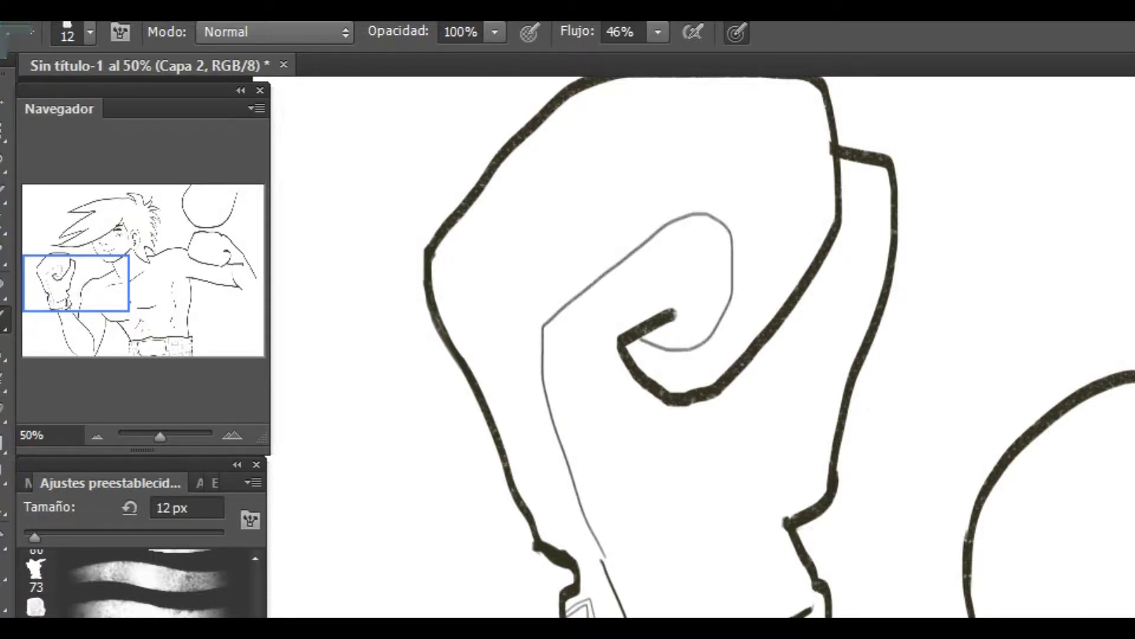
pyautogui.moveTo(602, 559); pyautogui.dragTo(619, 592)
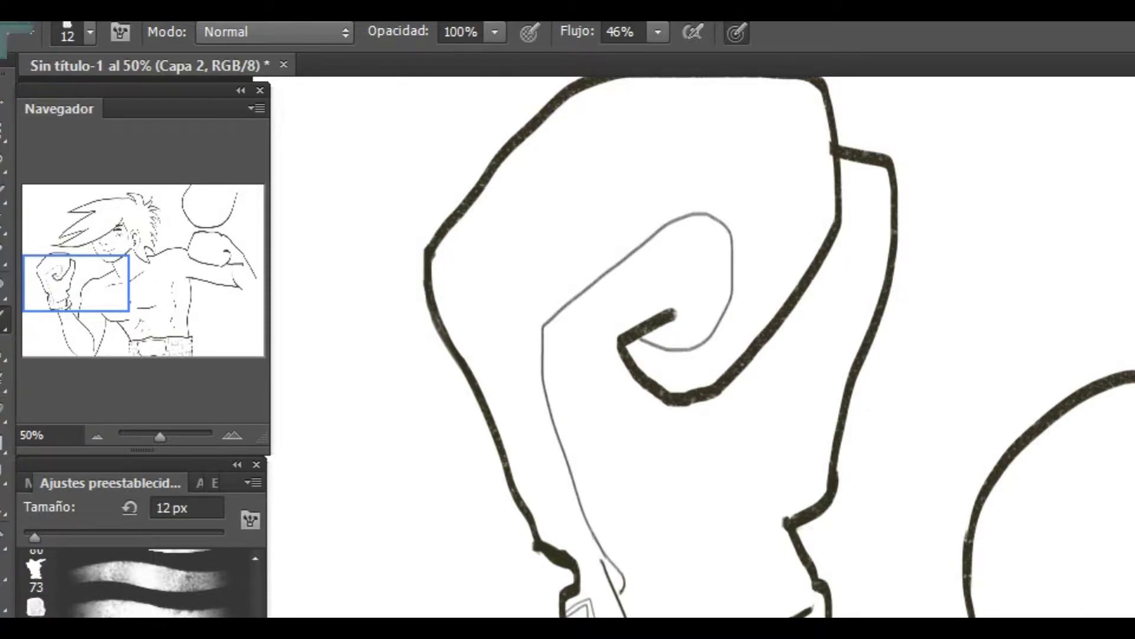
# - Erase the overlapping line end at the base of the glove's seam and return to the brush
pyautogui.press('e')
pyautogui.click(4, 223)
pyautogui.click(4, 319)
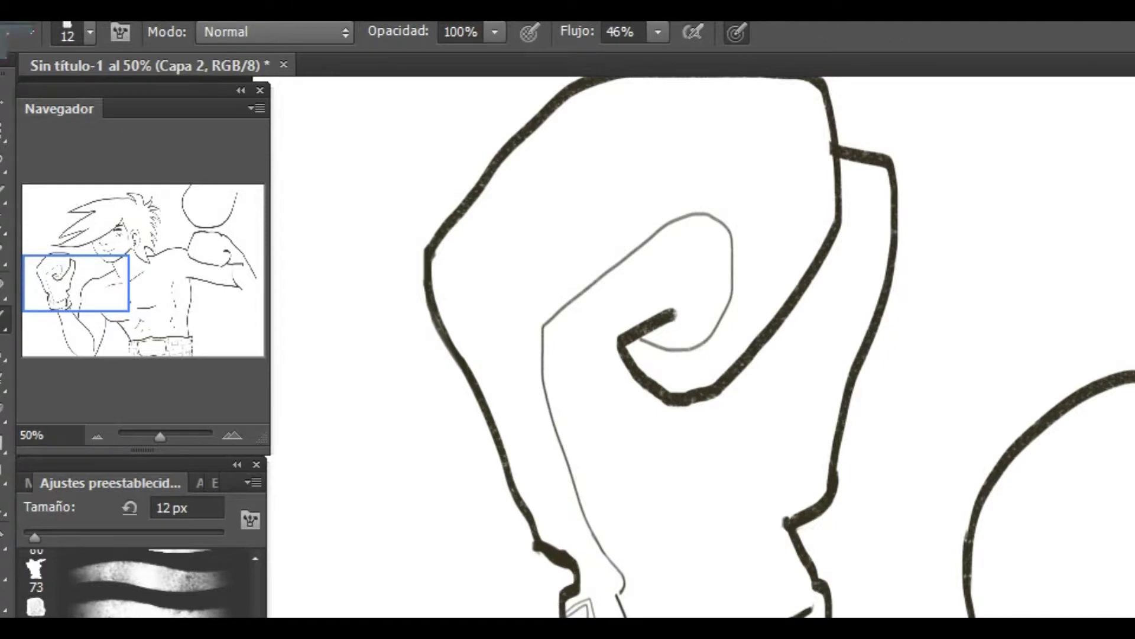
# - Double the glove's seam with a parallel thin line on layer Capa 3
pyautogui.click(3, 162)
pyautogui.moveTo(621, 615)
pyautogui.mouseDown()
pyautogui.moveTo(576, 517)
pyautogui.moveTo(674, 202)
pyautogui.moveTo(703, 358)
pyautogui.moveTo(640, 342)
pyautogui.moveTo(699, 323)
pyautogui.mouseUp()
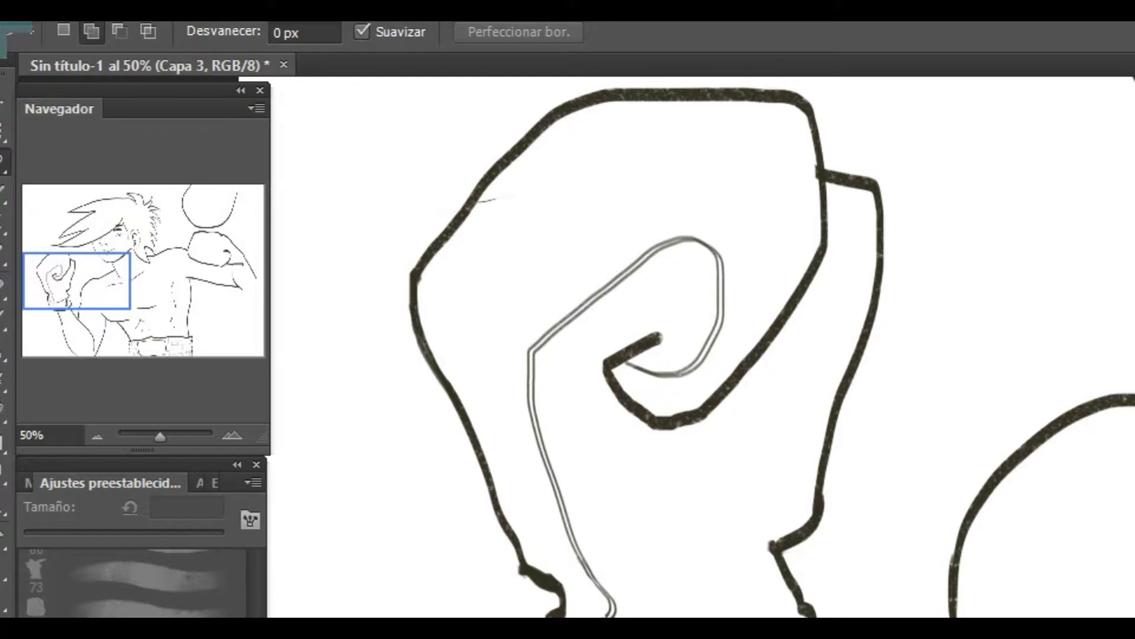
# - Draw a thin contour around the glove's upper finger area on layer Capa 3 with the 12 px brush
pyautogui.rightClick(481, 202)
pyautogui.click(500, 215)
pyautogui.press('b')
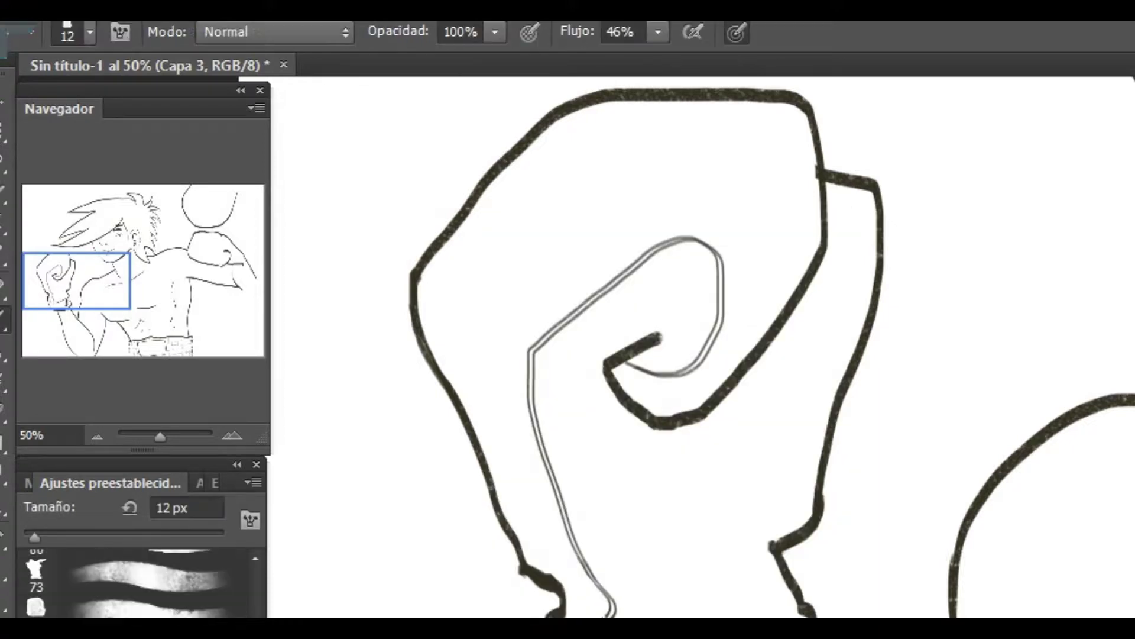
pyautogui.moveTo(466, 223)
pyautogui.mouseDown()
pyautogui.moveTo(773, 311)
pyautogui.moveTo(522, 116)
pyautogui.mouseUp()
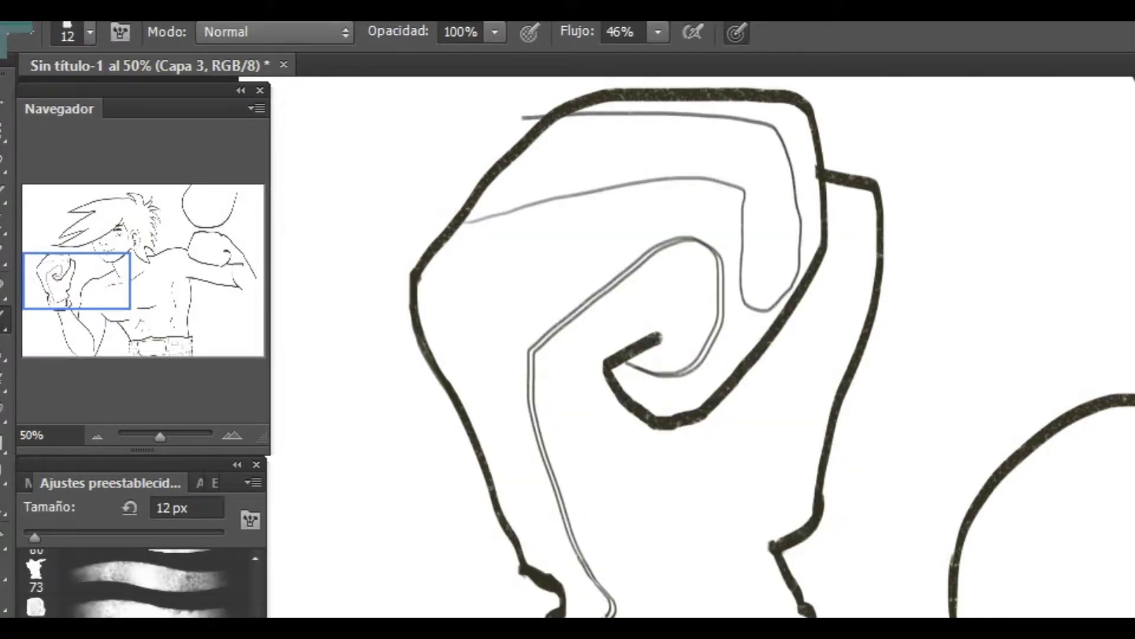
# - Redraw the thin lower edge of the raised glove's finger band on layer Capa 3, dipping around the inner curl
pyautogui.hotkey('ctrl', 'z')
pyautogui.moveTo(464, 204)
pyautogui.mouseDown()
pyautogui.moveTo(772, 305)
pyautogui.moveTo(532, 136)
pyautogui.moveTo(636, 192)
pyautogui.moveTo(721, 192)
pyautogui.mouseUp()
pyautogui.hotkey('ctrl', 'z')
pyautogui.hotkey('ctrl', 'z')
pyautogui.moveTo(445, 245)
pyautogui.mouseDown()
pyautogui.moveTo(731, 195)
pyautogui.moveTo(739, 292)
pyautogui.mouseUp()
pyautogui.hotkey('ctrl', 'z')
pyautogui.moveTo(462, 229); pyautogui.dragTo(798, 275)
# - Redraw the band's thin upper edge along the top of the raised glove, rounding its corner to meet the lower line
pyautogui.moveTo(525, 151)
pyautogui.mouseDown()
pyautogui.moveTo(726, 158)
pyautogui.moveTo(796, 267)
pyautogui.moveTo(783, 219)
pyautogui.moveTo(796, 274)
pyautogui.mouseUp()
pyautogui.hotkey('ctrl', 'z')
pyautogui.hotkey('ctrl', 'z')
pyautogui.hotkey('ctrl', 'z')
pyautogui.hotkey('ctrl', 'z')
pyautogui.moveTo(536, 146)
pyautogui.mouseDown()
pyautogui.moveTo(743, 151)
pyautogui.moveTo(798, 275)
pyautogui.mouseUp()
pyautogui.hotkey('ctrl', 'z')
pyautogui.moveTo(537, 144)
pyautogui.mouseDown()
pyautogui.moveTo(810, 207)
pyautogui.moveTo(799, 277)
pyautogui.mouseUp()
pyautogui.hotkey('ctrl', 'z')
pyautogui.hotkey('ctrl', '-')
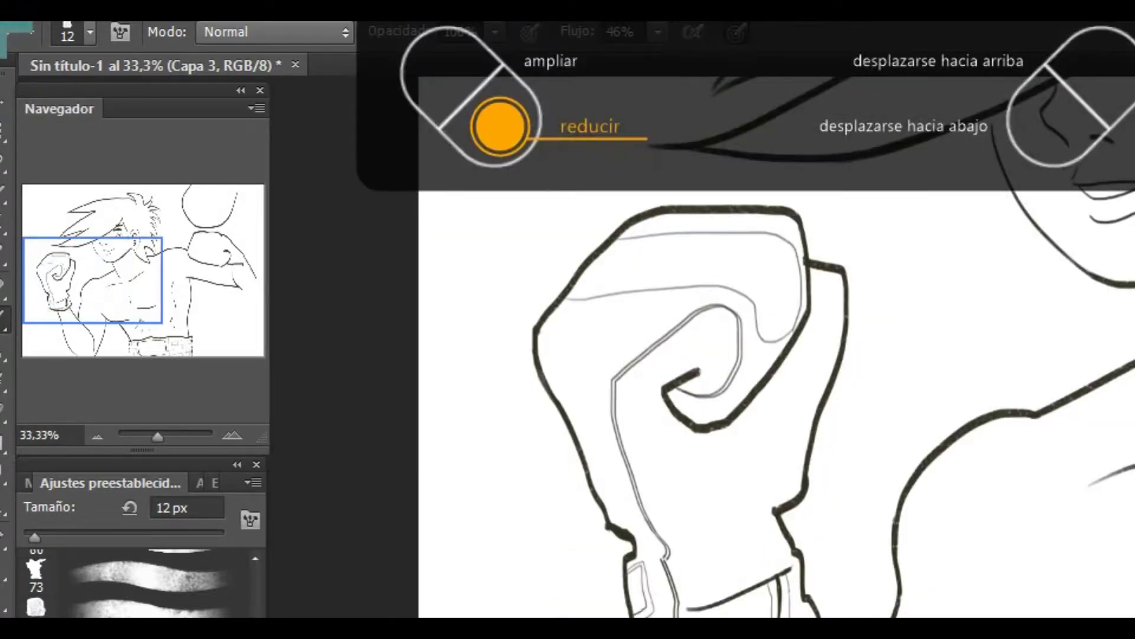
pyautogui.scroll(-1, 777, 439)
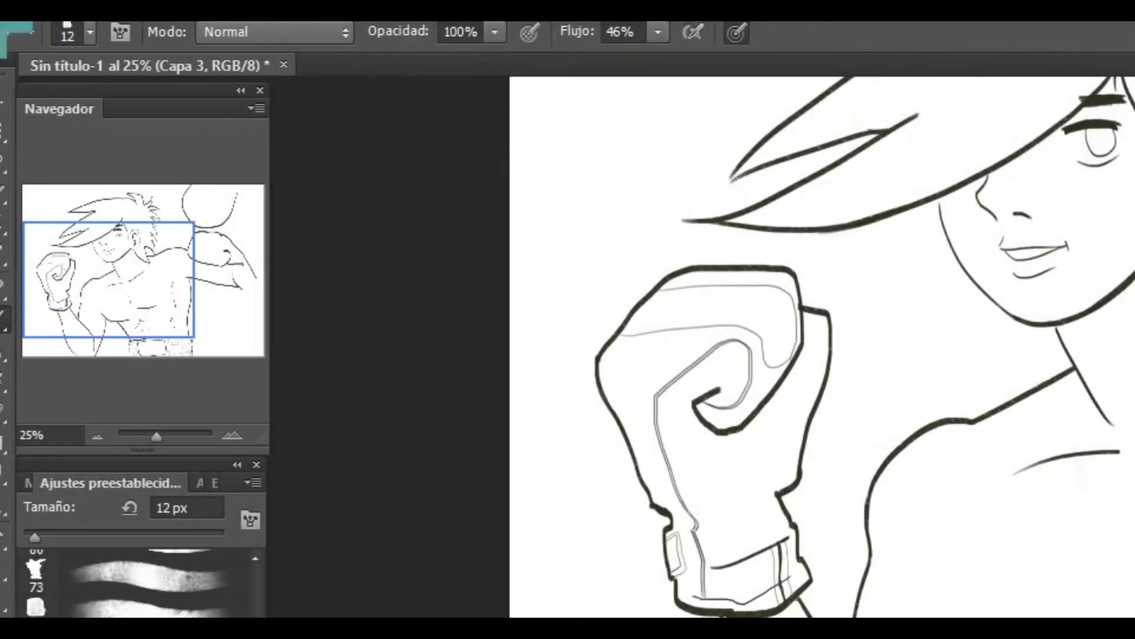
# - Sketch thin lines for a rounded bulge and a new outer edge beside the raised glove's fingers
pyautogui.moveTo(790, 370); pyautogui.dragTo(805, 464)
pyautogui.moveTo(802, 288); pyautogui.dragTo(798, 370)
pyautogui.press('e')
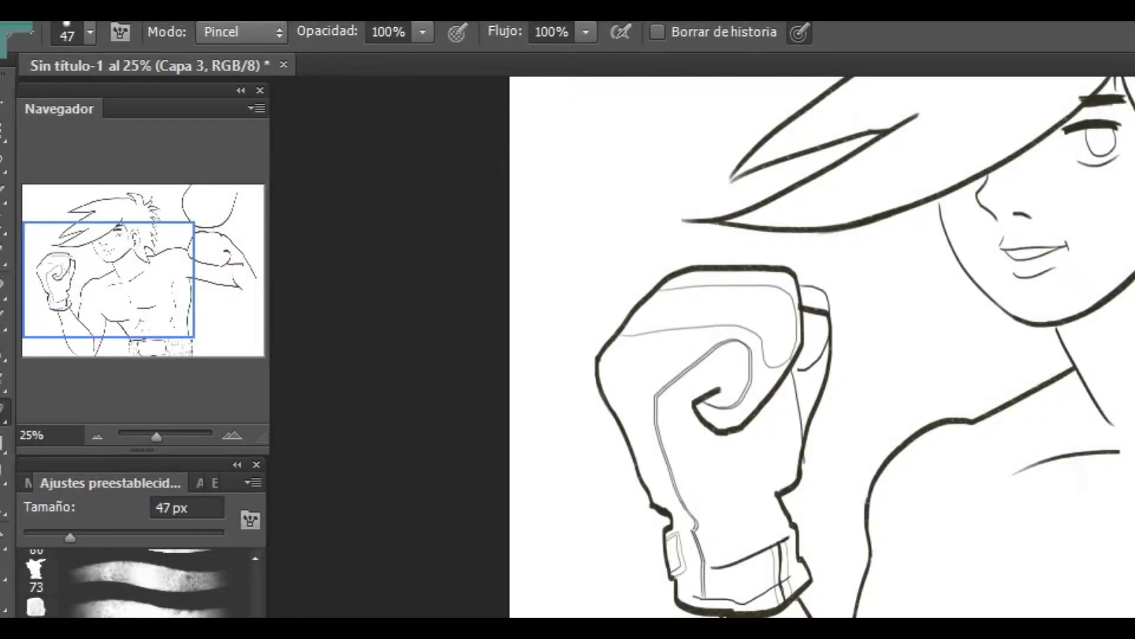
# - Switch to layer Capa 2 and erase the raised glove's old thick outer edge with the 47 px eraser
pyautogui.click(1133, 532)
pyautogui.click(1133, 532)
pyautogui.rightClick(1132, 532)
pyautogui.rightClick(1132, 532)
pyautogui.click(690, 637)
pyautogui.moveTo(828, 380); pyautogui.dragTo(810, 427)
pyautogui.moveTo(832, 335); pyautogui.dragTo(828, 376)
pyautogui.moveTo(830, 332); pyautogui.dragTo(805, 439)
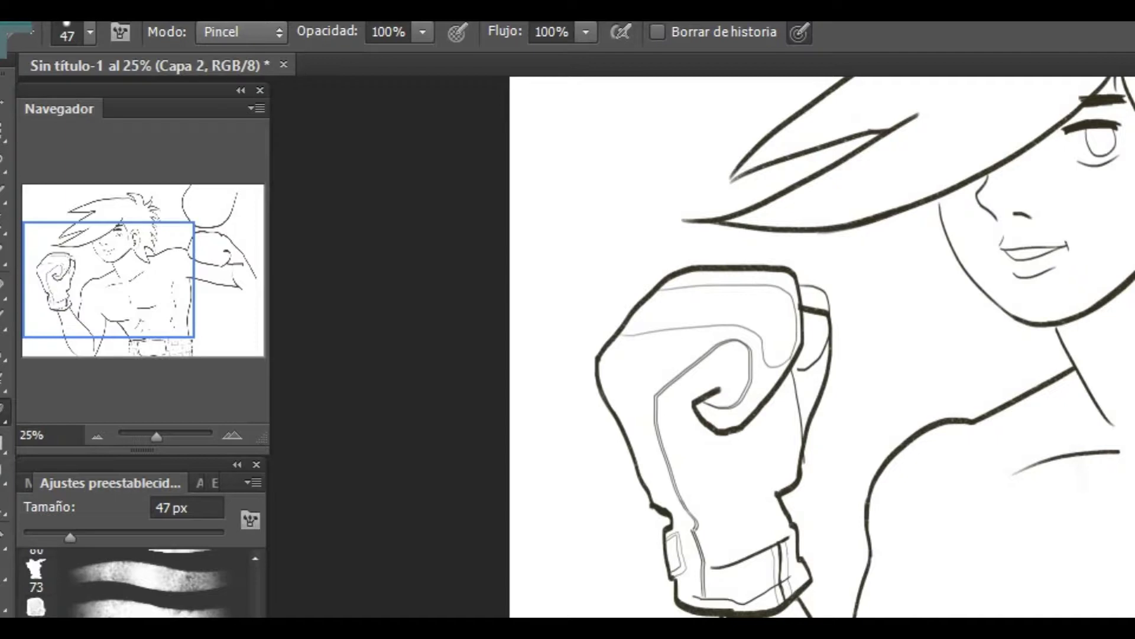
pyautogui.moveTo(829, 371); pyautogui.dragTo(807, 445)
pyautogui.moveTo(829, 378)
pyautogui.mouseDown()
pyautogui.moveTo(827, 332)
pyautogui.moveTo(803, 304)
pyautogui.moveTo(825, 355)
pyautogui.moveTo(792, 369)
pyautogui.mouseUp()
# - Ink the raised glove's rounded bulge and outer edge with the 32 px brush on Capa 2, trimming the bulge's upper corner
pyautogui.press('b')
pyautogui.hotkey('ctrl', 'z')
pyautogui.hotkey('ctrl', 'z')
pyautogui.hotkey('ctrl', 'z')
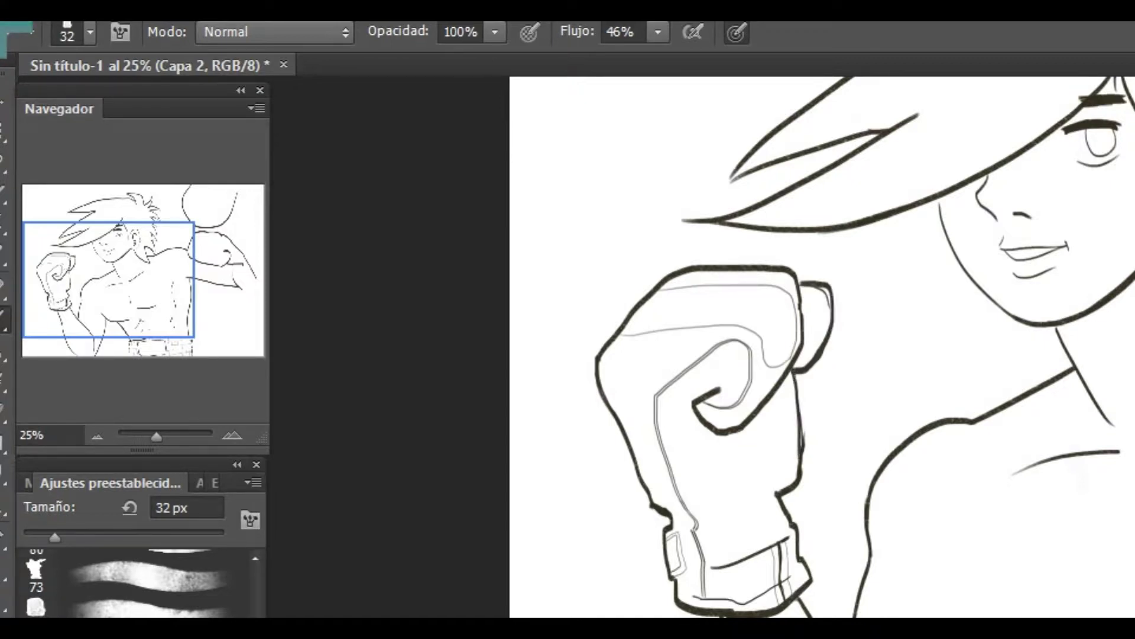
pyautogui.press('e')
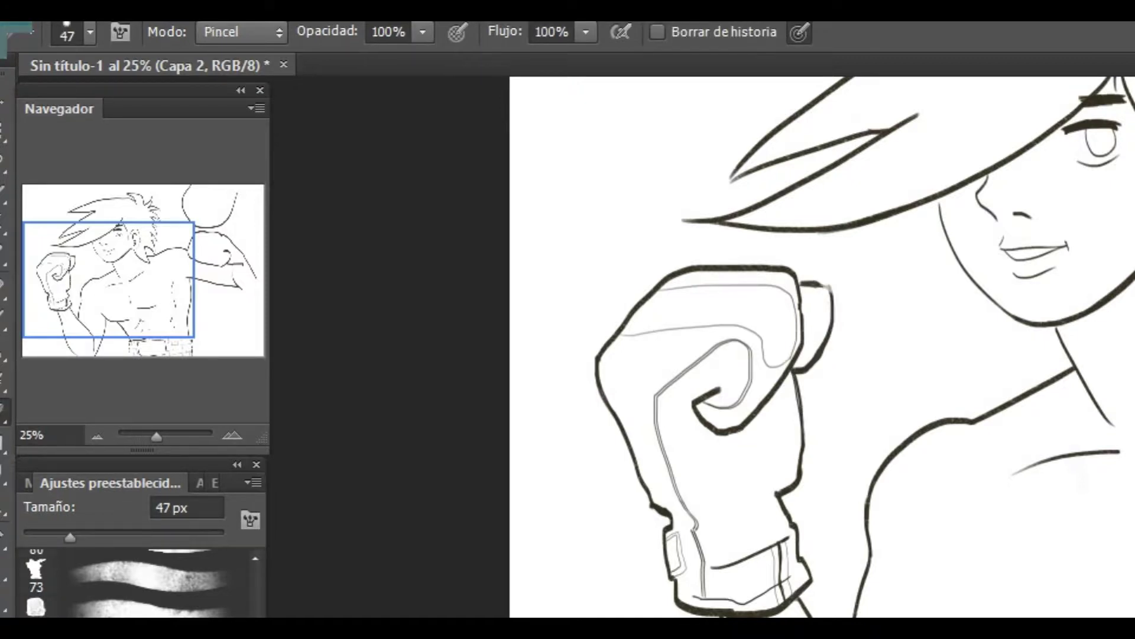
pyautogui.press('b')
# - Draw short wrinkle strokes radiating from the raised glove's inner curl with an 18 px brush
pyautogui.hotkey('ctrl', '+')
pyautogui.hotkey('ctrl', '+')
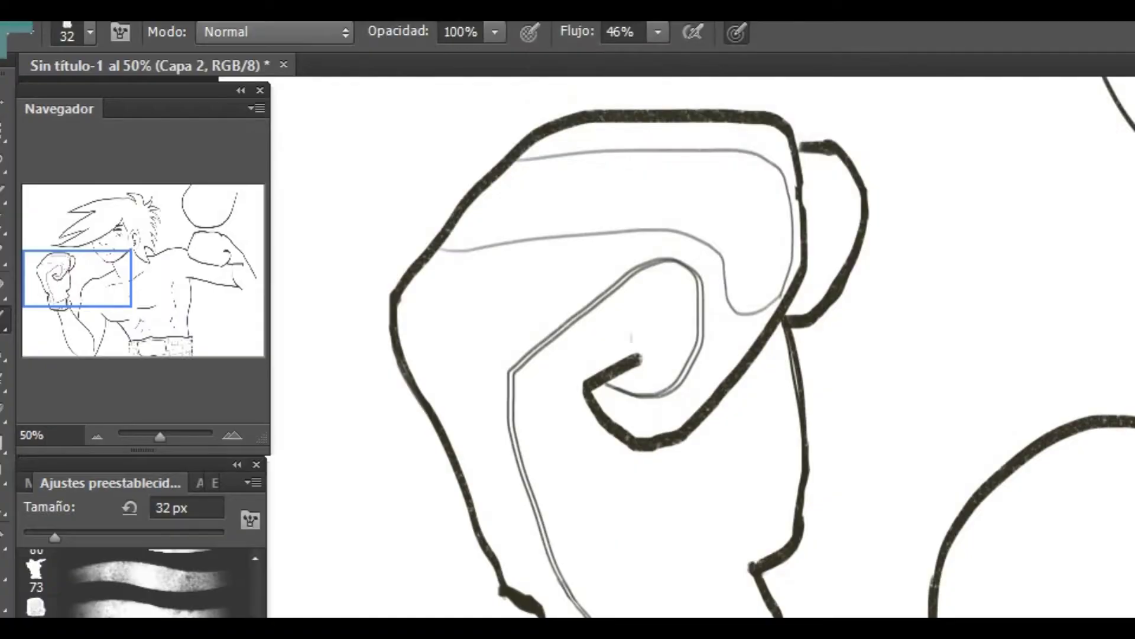
pyautogui.moveTo(644, 311); pyautogui.dragTo(635, 356)
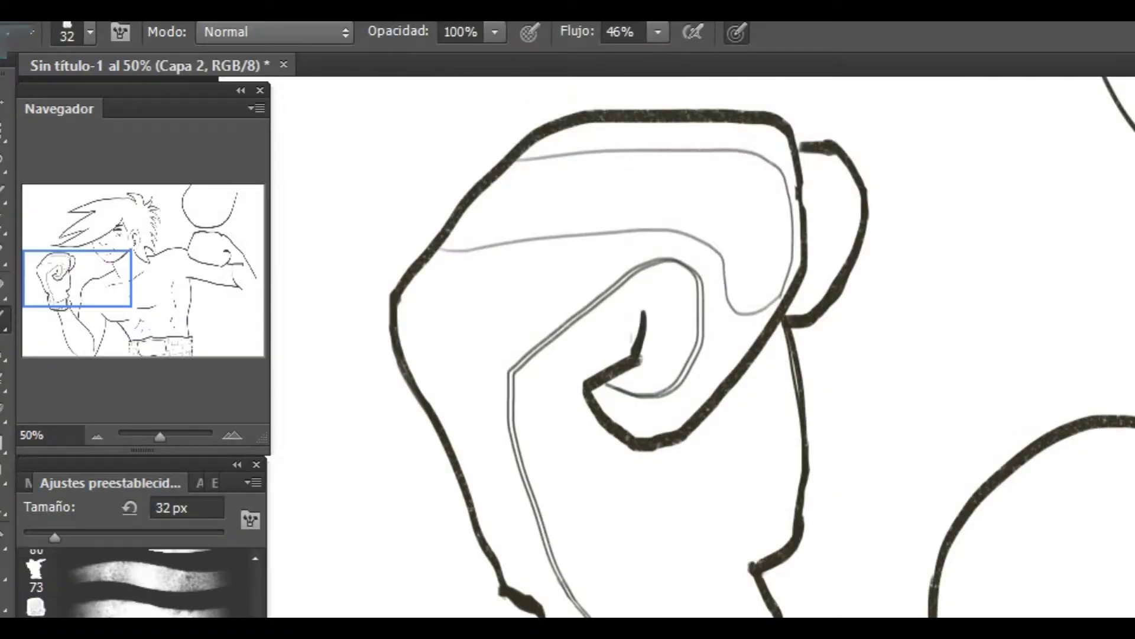
pyautogui.hotkey('ctrl', 'z')
pyautogui.press('[')
pyautogui.press('[')
pyautogui.moveTo(650, 323); pyautogui.dragTo(660, 369)
pyautogui.moveTo(616, 326); pyautogui.dragTo(627, 362)
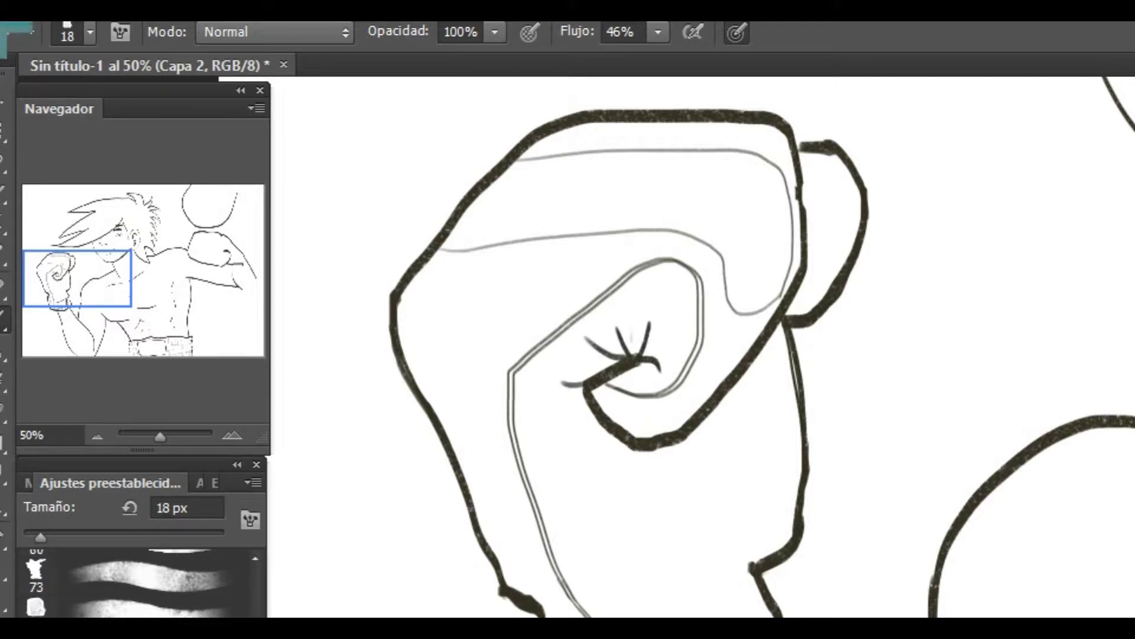
# - Draw a thin forked crease running down from the raised glove's curled fingers with the 18 px brush
pyautogui.moveTo(711, 414)
pyautogui.mouseDown()
pyautogui.moveTo(700, 514)
pyautogui.moveTo(718, 445)
pyautogui.mouseUp()
pyautogui.moveTo(718, 429)
pyautogui.mouseDown()
pyautogui.moveTo(745, 492)
pyautogui.moveTo(732, 503)
pyautogui.mouseUp()
pyautogui.hotkey('ctrl', 'z')
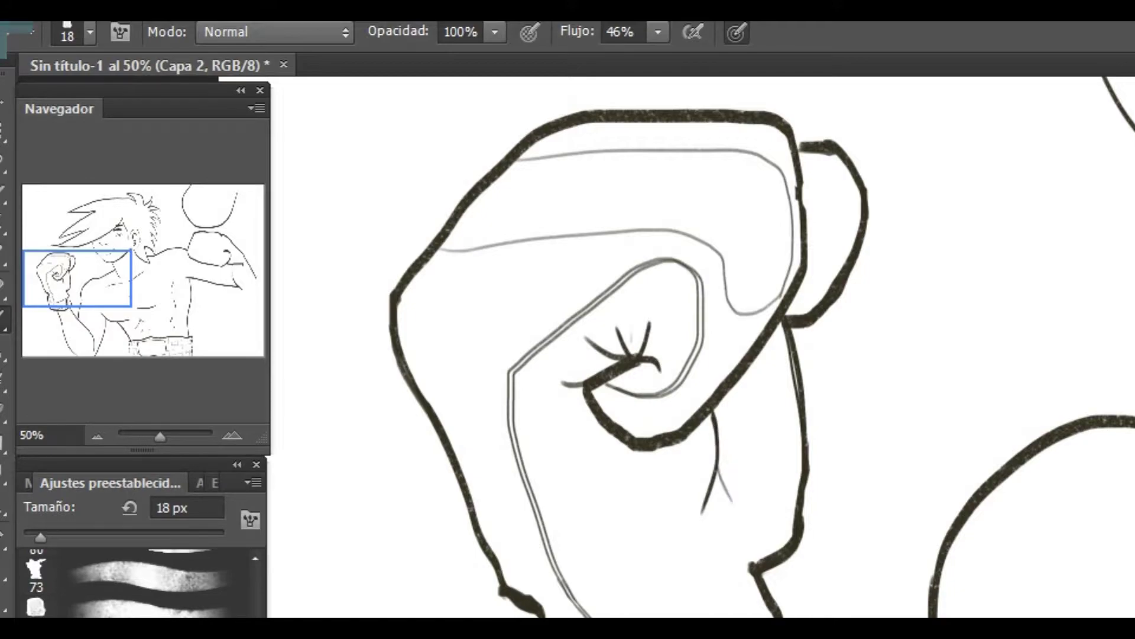
pyautogui.hotkey('ctrl', '-')
pyautogui.scroll(-1, 734, 494)
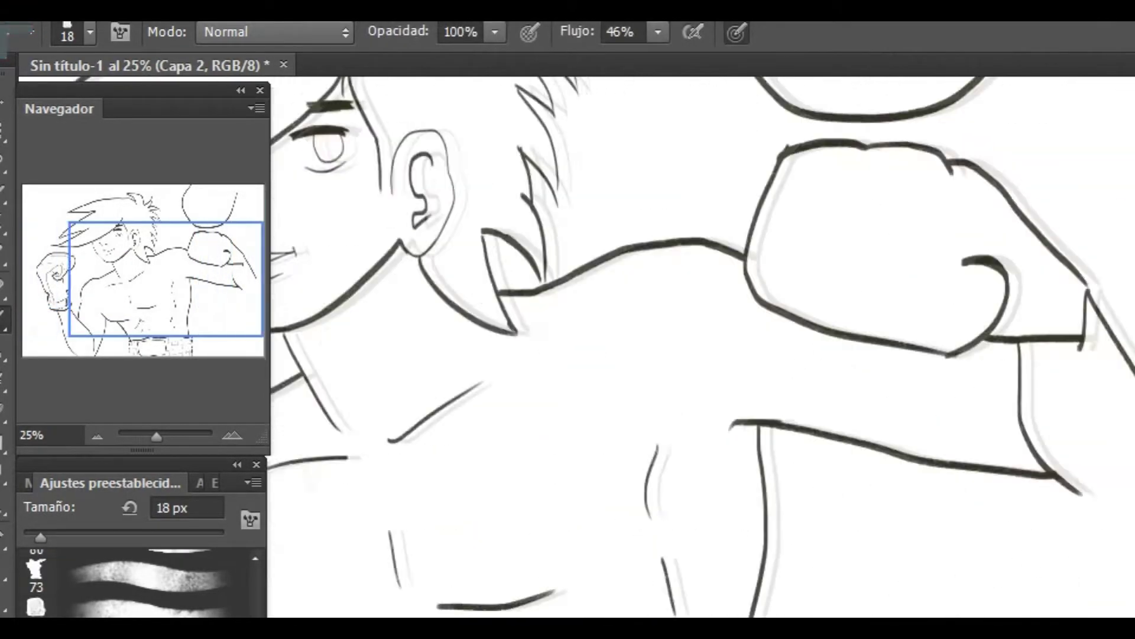
pyautogui.scroll(2, 734, 494)
# - Lasso the raised glove's thin finger-band lines and double them with a slightly offset copy on layer Capa 3
pyautogui.press('l')
pyautogui.moveTo(423, 506); pyautogui.dragTo(656, 492)
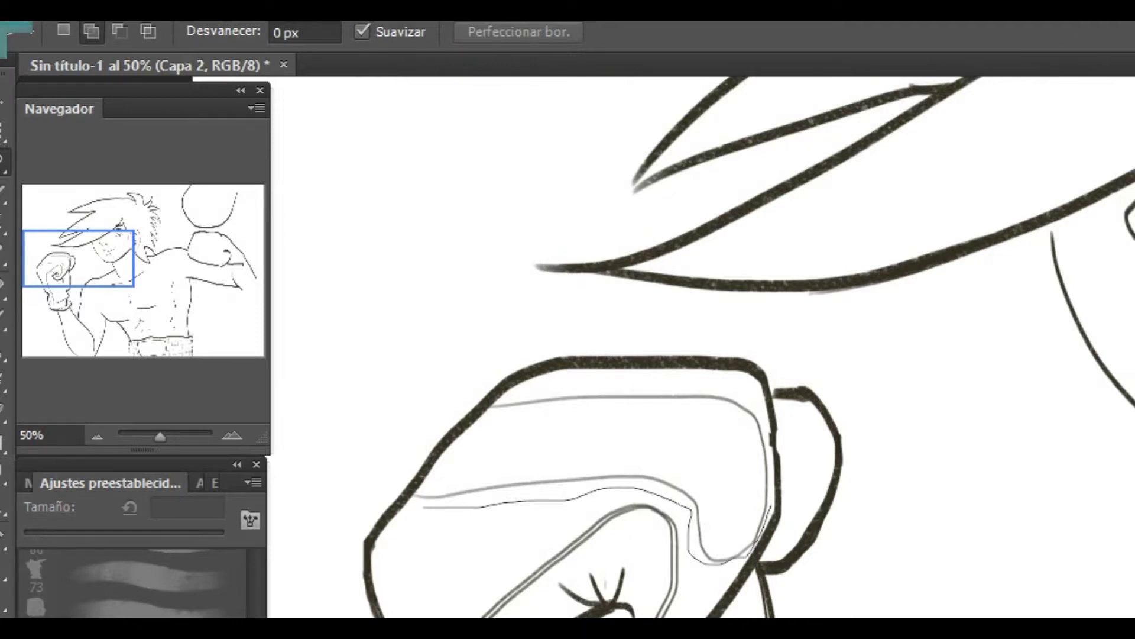
pyautogui.moveTo(763, 426)
pyautogui.mouseDown()
pyautogui.moveTo(701, 390)
pyautogui.moveTo(517, 390)
pyautogui.moveTo(421, 504)
pyautogui.mouseUp()
pyautogui.rightClick(538, 450)
pyautogui.press('Escape')
pyautogui.scroll(-2, 781, 422)
pyautogui.rightClick(698, 426)
pyautogui.click(797, 304)
pyautogui.moveTo(744, 444)
pyautogui.mouseDown()
pyautogui.moveTo(798, 427)
pyautogui.moveTo(742, 444)
pyautogui.mouseUp()
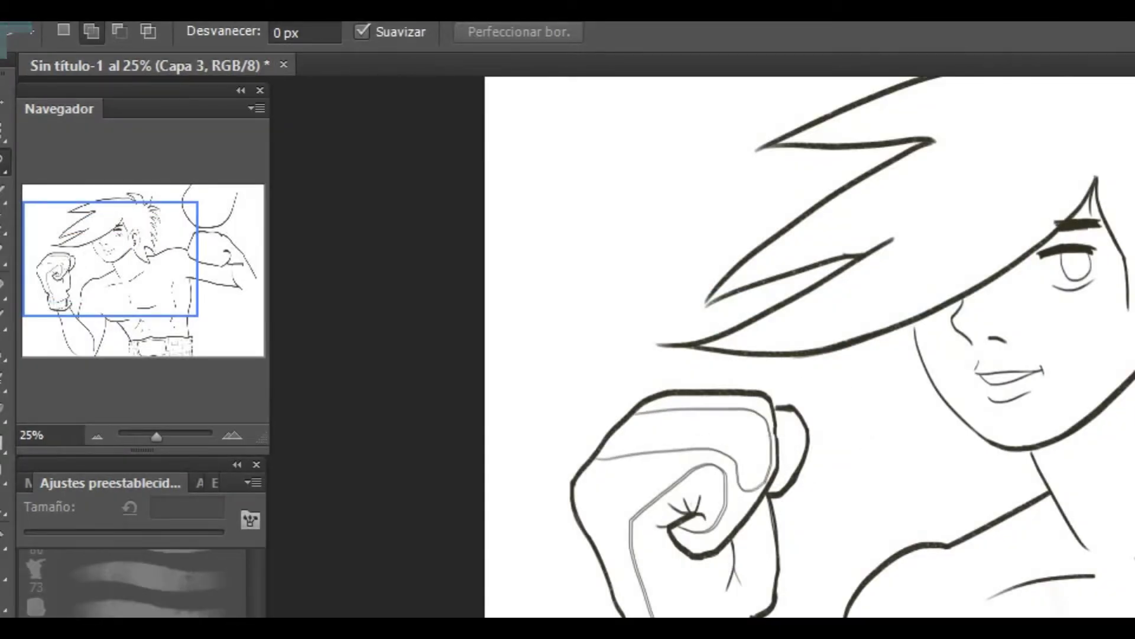
pyautogui.scroll(3, 794, 433)
pyautogui.moveTo(638, 452); pyautogui.dragTo(645, 448)
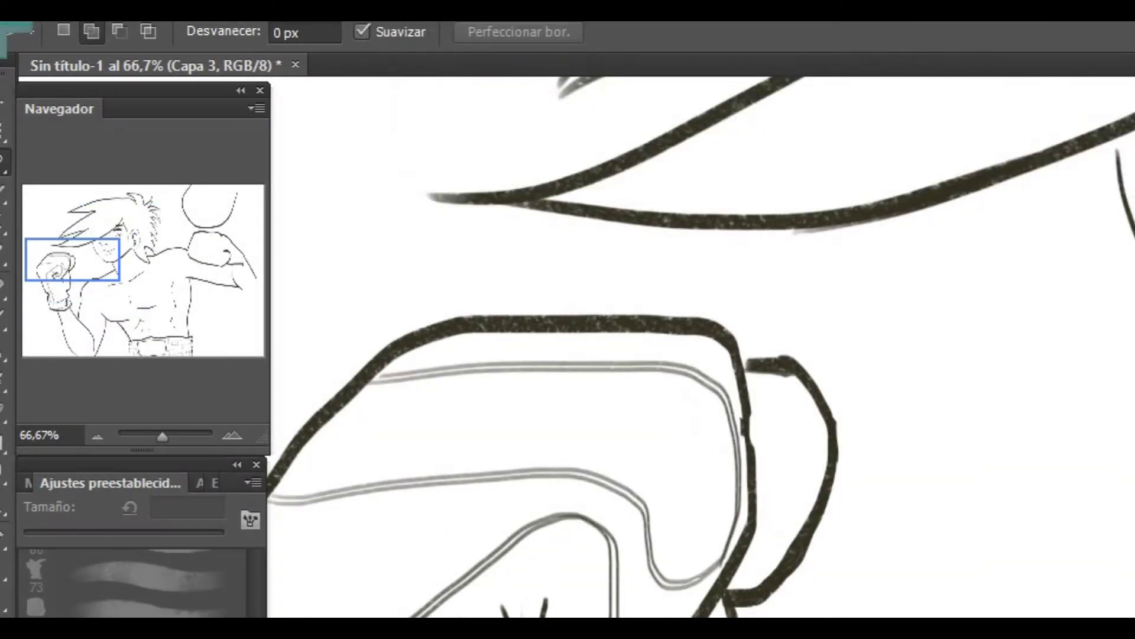
# - Select the whole canvas
pyautogui.moveTo(1094, 402); pyautogui.dragTo(278, 396)
pyautogui.scroll(-3, 780, 449)
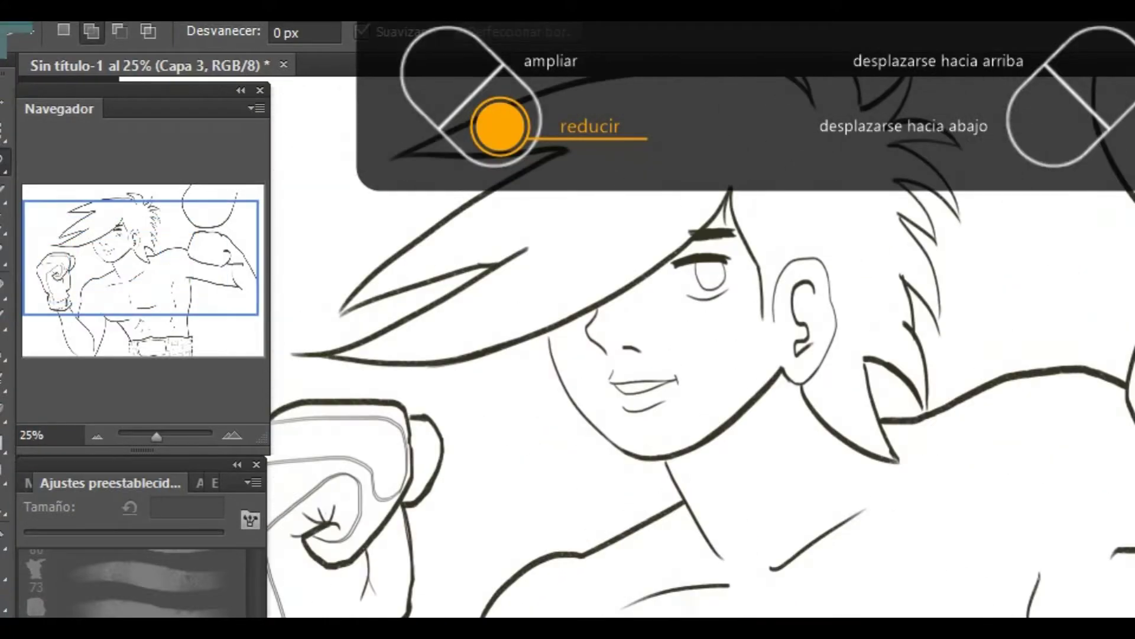
pyautogui.moveTo(947, 391); pyautogui.dragTo(651, 385)
pyautogui.scroll(-2, 703, 349)
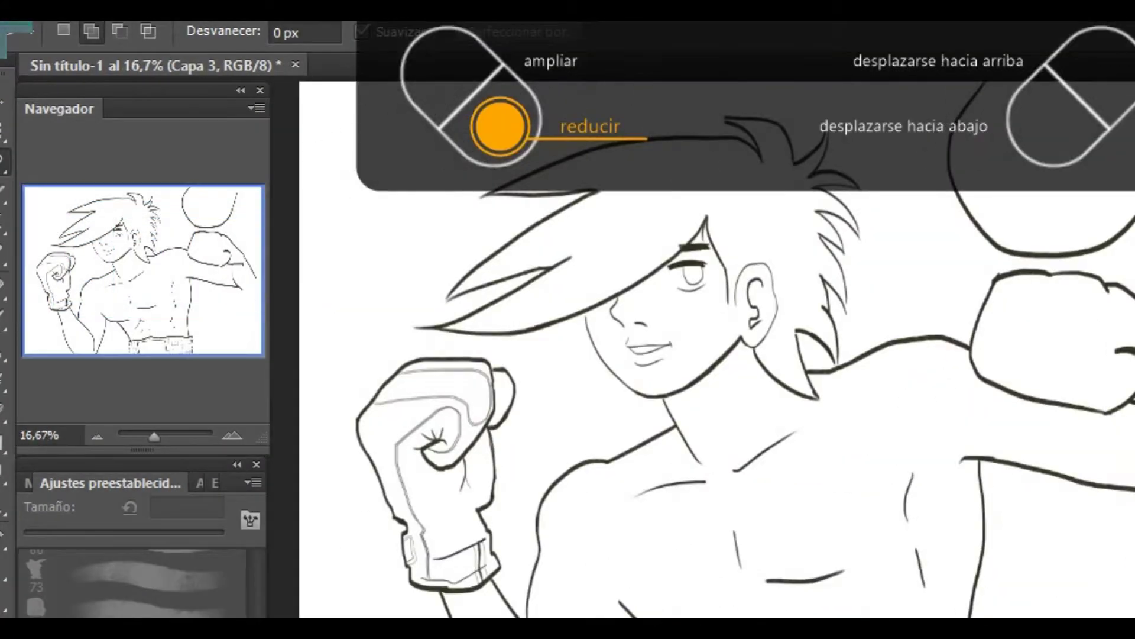
pyautogui.press('m')
pyautogui.moveTo(1123, 615); pyautogui.dragTo(295, 81)
pyautogui.hotkey('ctrl', 'd')
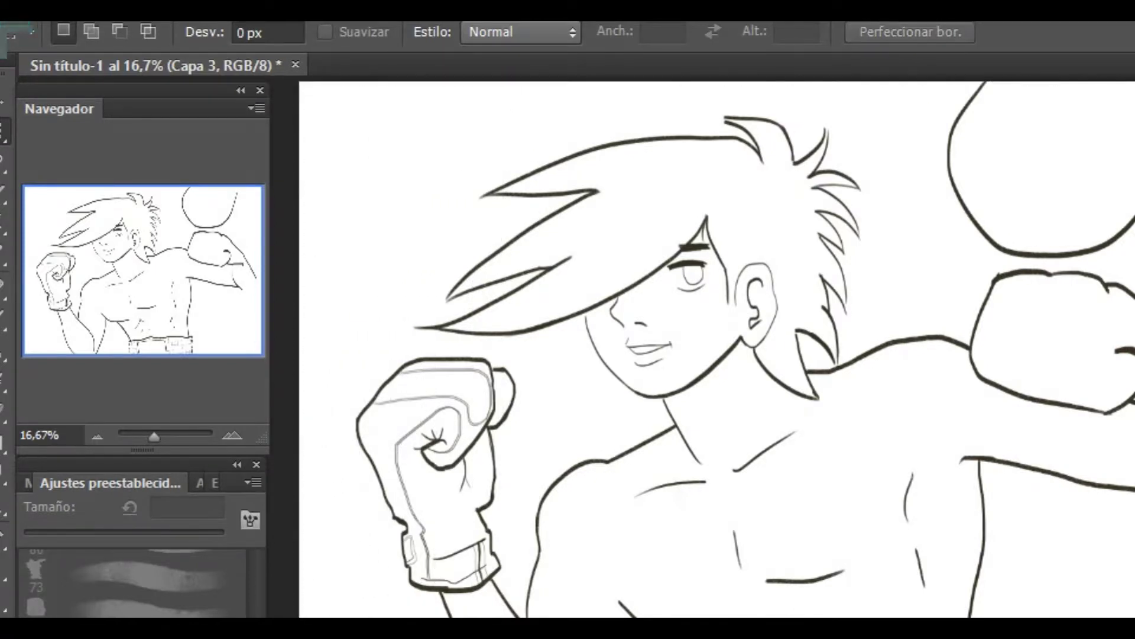
pyautogui.hotkey('ctrl', 'a')
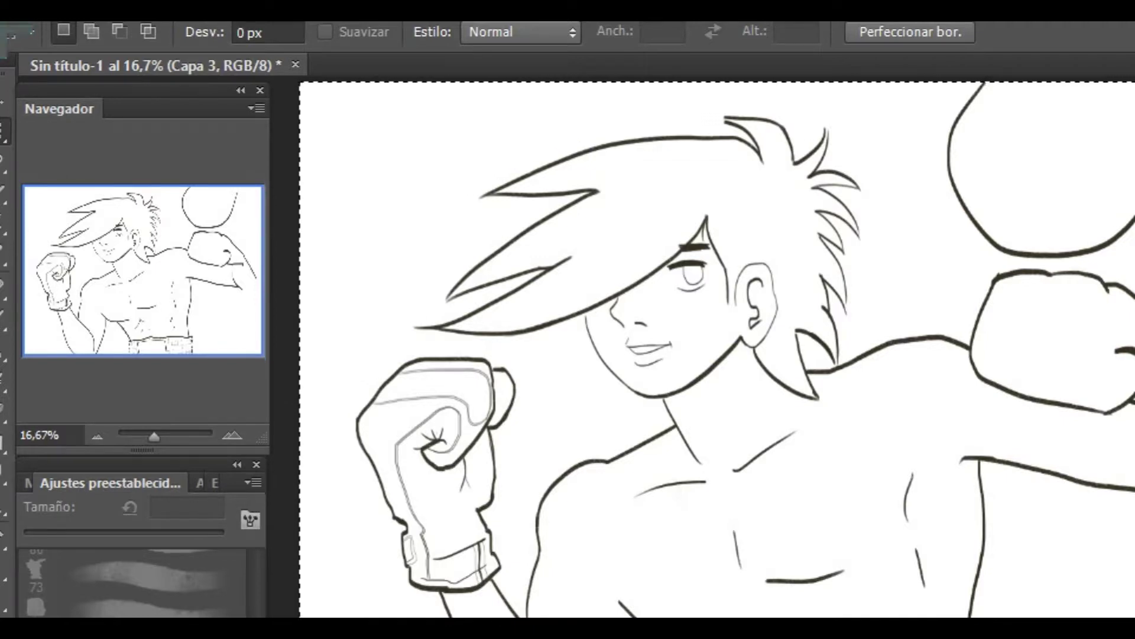
pyautogui.rightClick(721, 232)
pyautogui.press('Escape')
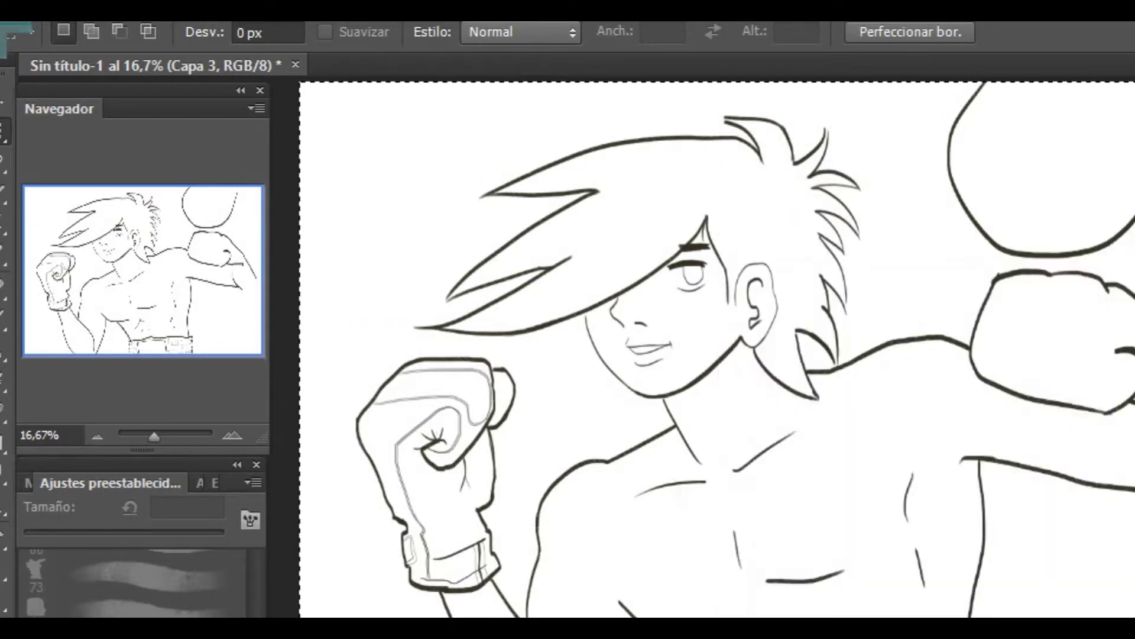
pyautogui.press('l')
pyautogui.rightClick(483, 268)
pyautogui.press('Escape')
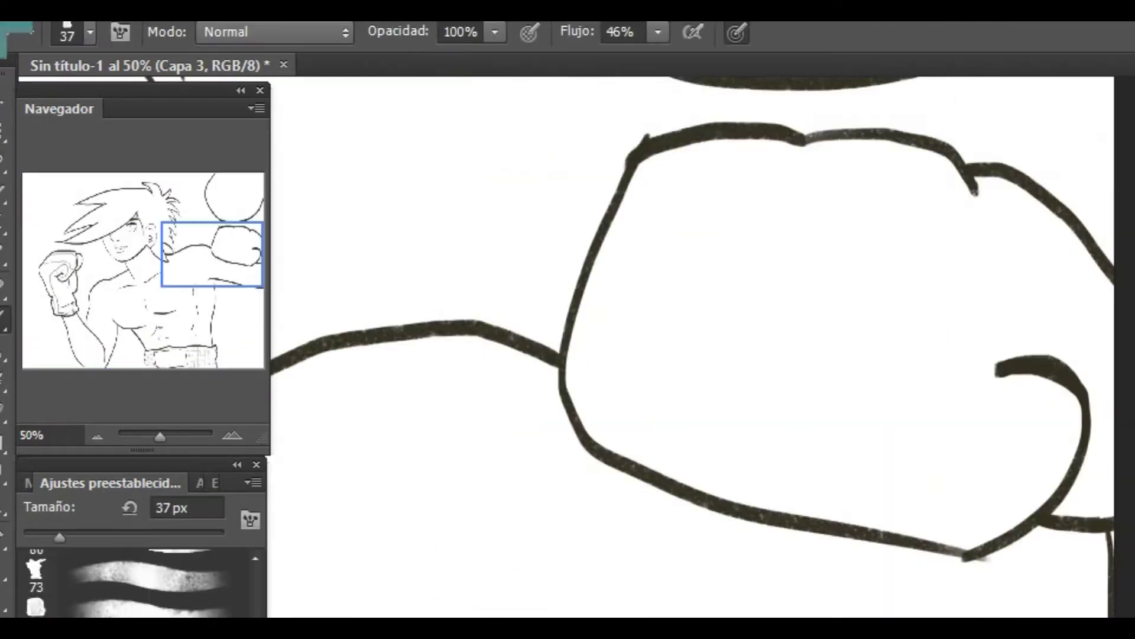
# - Ink the narrow section beneath the extended glove with the 37 px brush
pyautogui.moveTo(586, 454); pyautogui.dragTo(853, 539)
pyautogui.hotkey('ctrl', 'z')
pyautogui.moveTo(585, 449)
pyautogui.mouseDown()
pyautogui.moveTo(779, 573)
pyautogui.moveTo(818, 534)
pyautogui.mouseUp()
pyautogui.scroll(-3, 700, 346)
pyautogui.scroll(2, 700, 346)
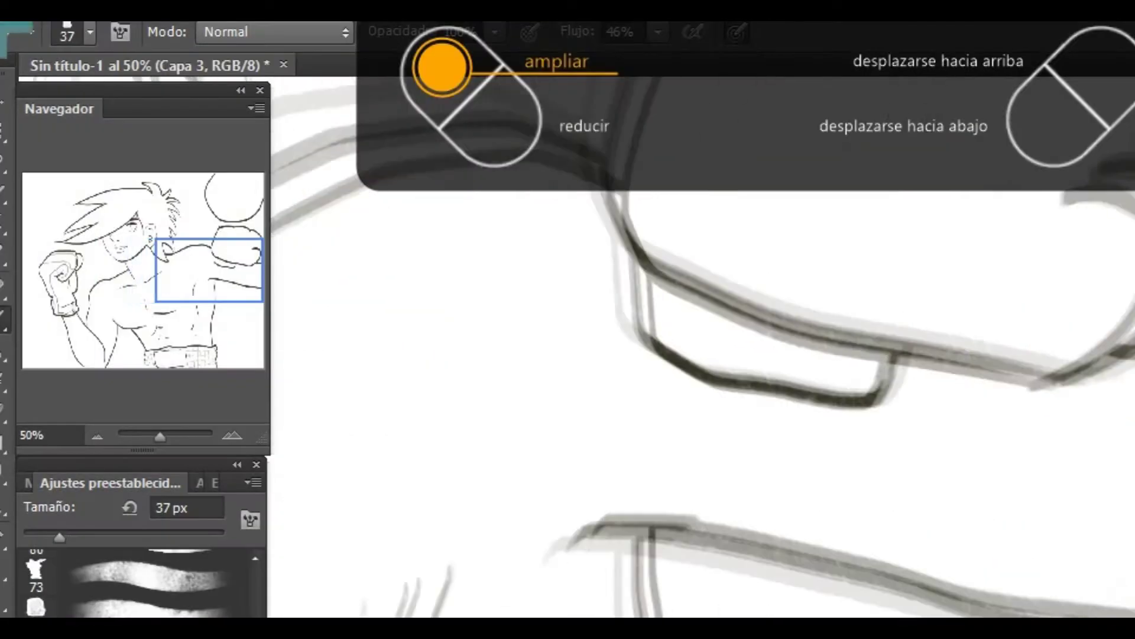
pyautogui.scroll(1, 703, 346)
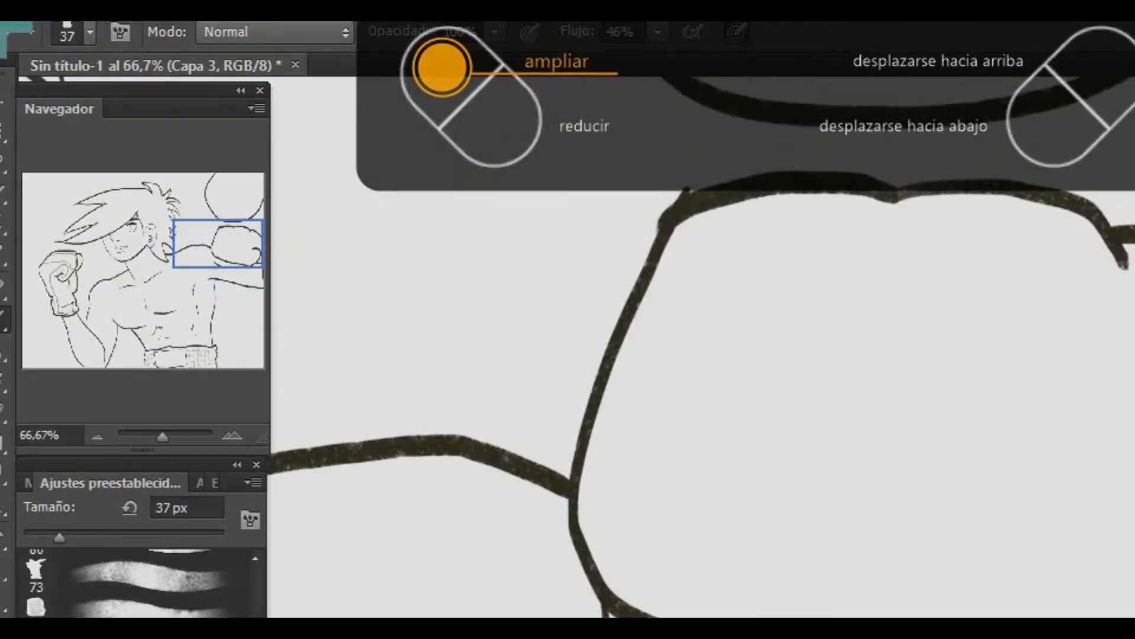
# - Draw two thin curved lines across the extended glove from its upper notches, using a 10 px brush on Capa 3
pyautogui.press('[')
pyautogui.press('[')
pyautogui.press('[')
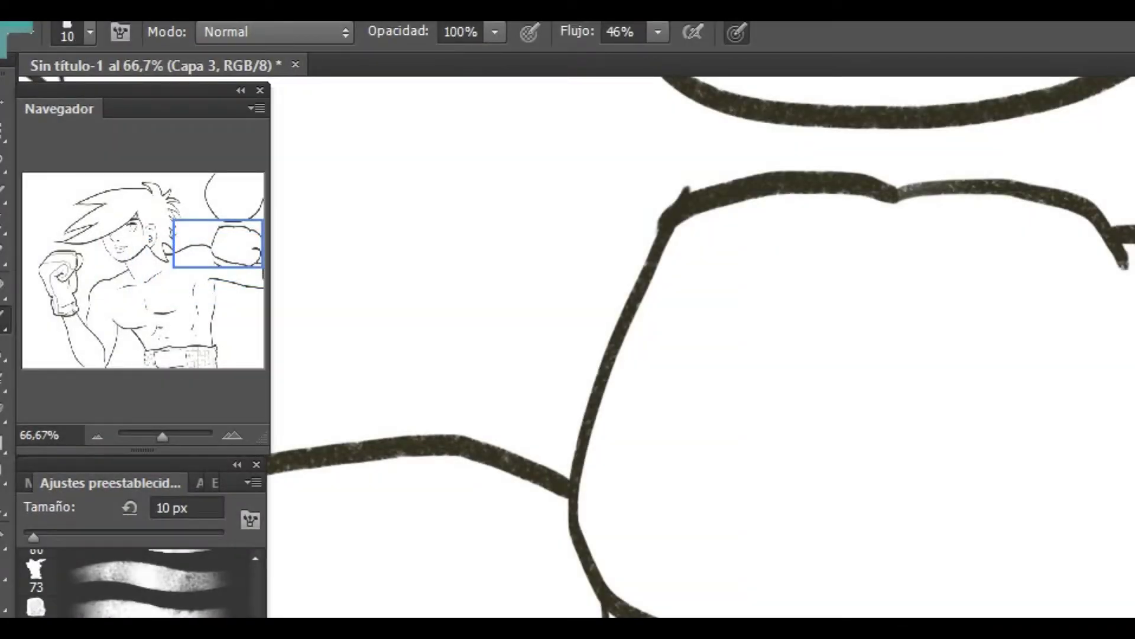
pyautogui.moveTo(884, 204)
pyautogui.mouseDown()
pyautogui.moveTo(732, 511)
pyautogui.moveTo(748, 617)
pyautogui.mouseUp()
pyautogui.hotkey('ctrl', 'z')
pyautogui.moveTo(890, 204); pyautogui.dragTo(763, 615)
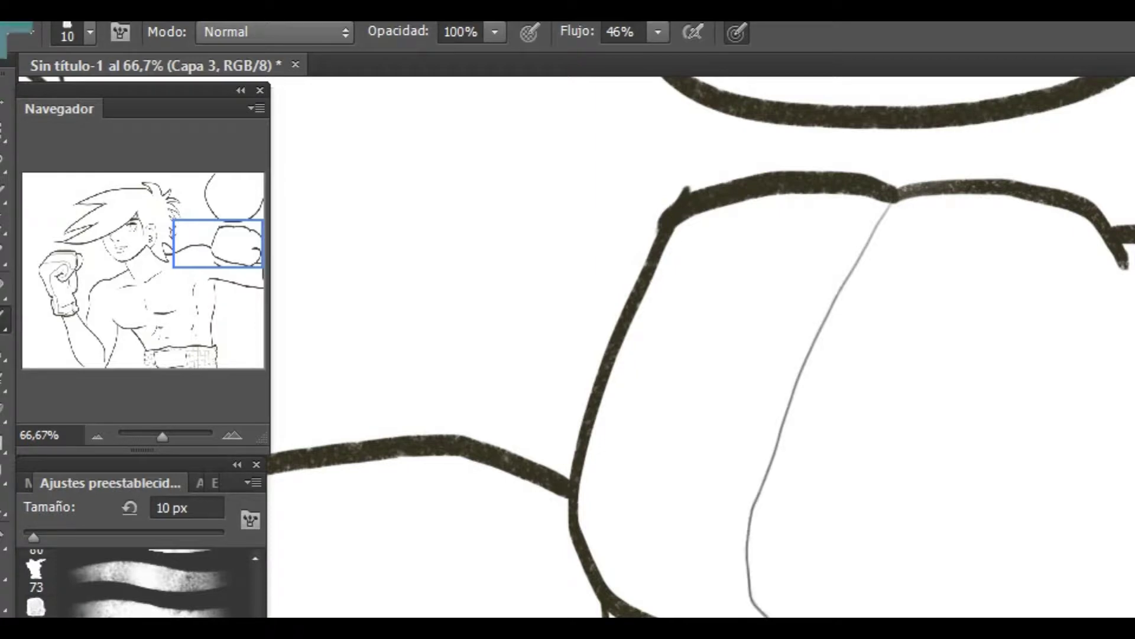
pyautogui.moveTo(1114, 263); pyautogui.dragTo(979, 615)
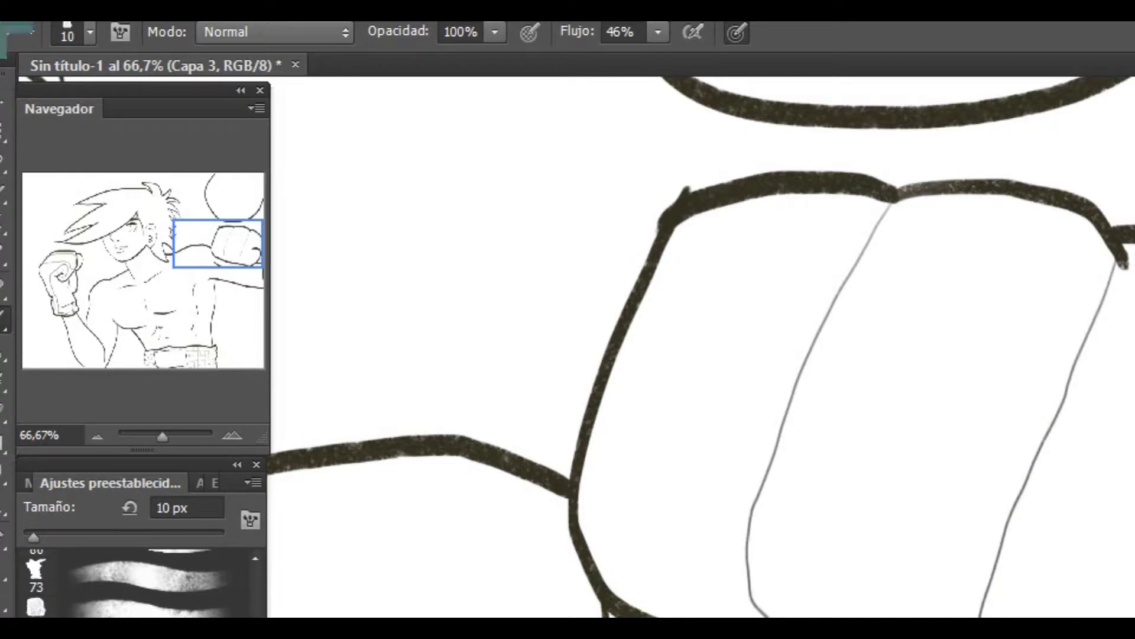
# - Reduce the eraser size to 13 px and return to the brush
pyautogui.press('e')
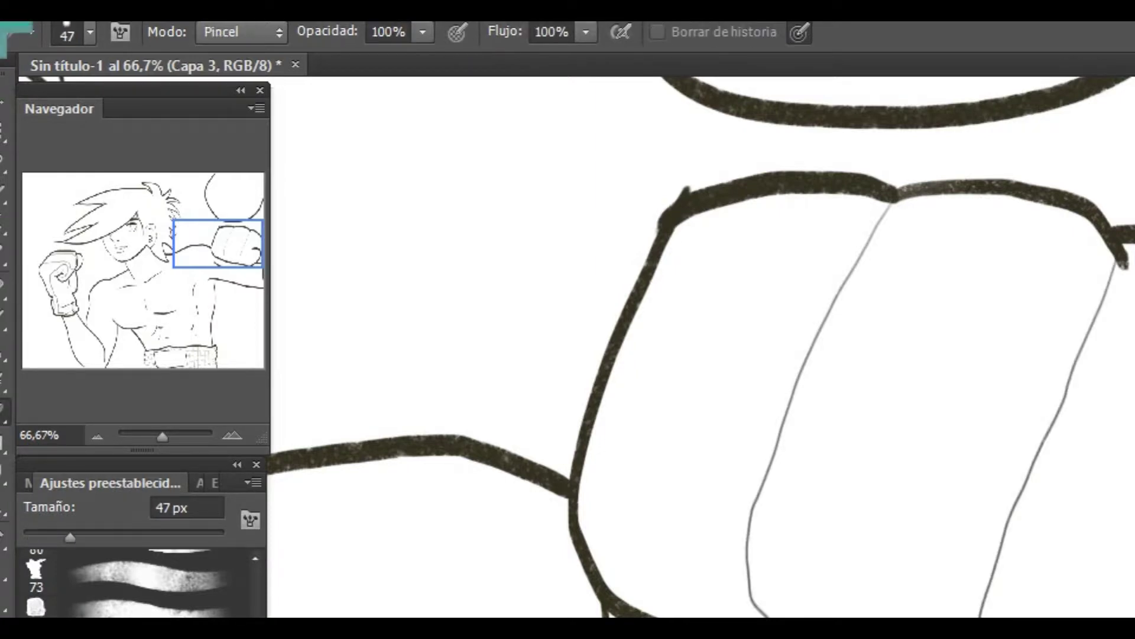
pyautogui.press('[')
pyautogui.press('[')
pyautogui.press('[')
pyautogui.press('[')
pyautogui.press('[')
pyautogui.press('[')
pyautogui.press('[')
pyautogui.press('[')
pyautogui.press('b')
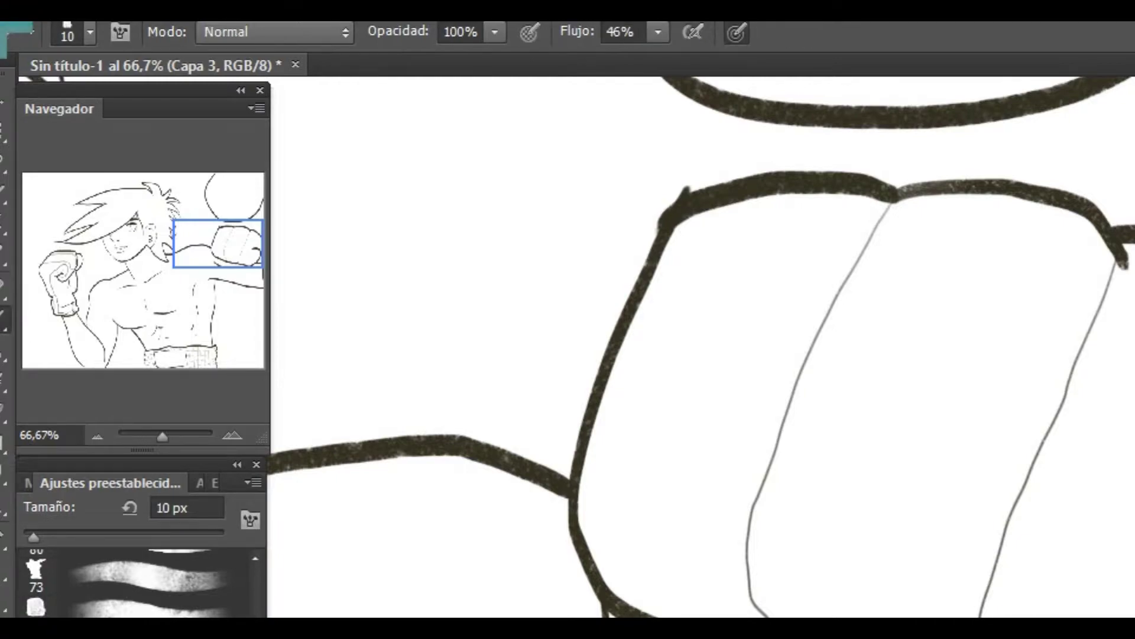
pyautogui.press('l')
pyautogui.hotkey('ctrl', '-')
pyautogui.hotkey('ctrl', '-')
pyautogui.hotkey('ctrl', '-')
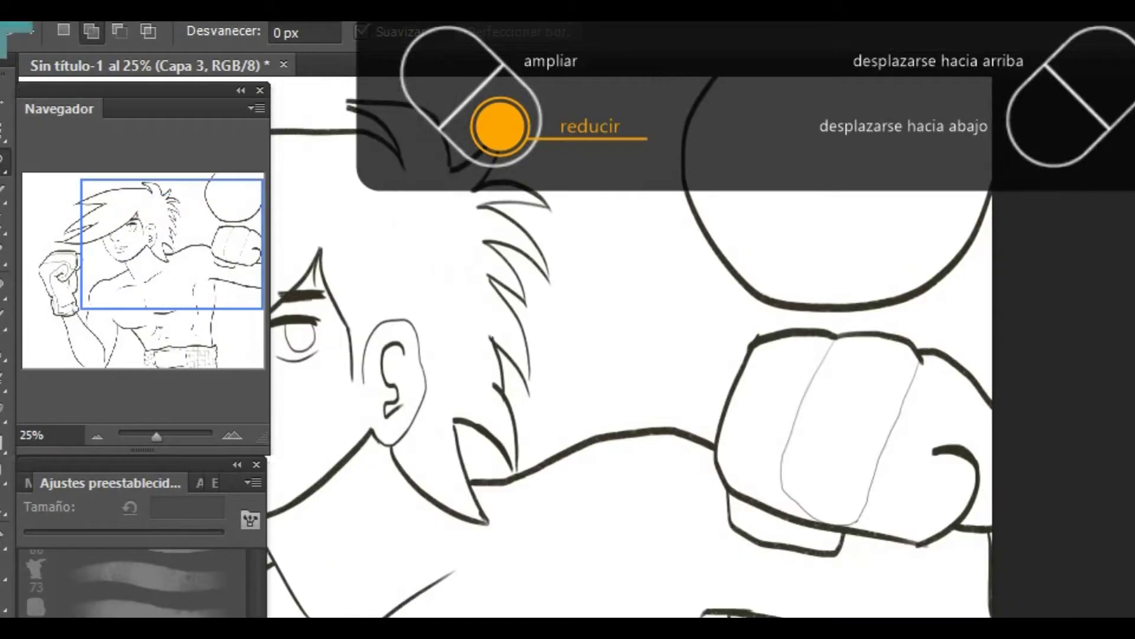
pyautogui.moveTo(915, 408)
pyautogui.mouseDown()
pyautogui.moveTo(861, 523)
pyautogui.moveTo(846, 525)
pyautogui.mouseUp()
pyautogui.hotkey('ctrl', 'd')
# - Erase the rounded lower end joining the two thin lines on the extended glove with the 13 px eraser
pyautogui.press('e')
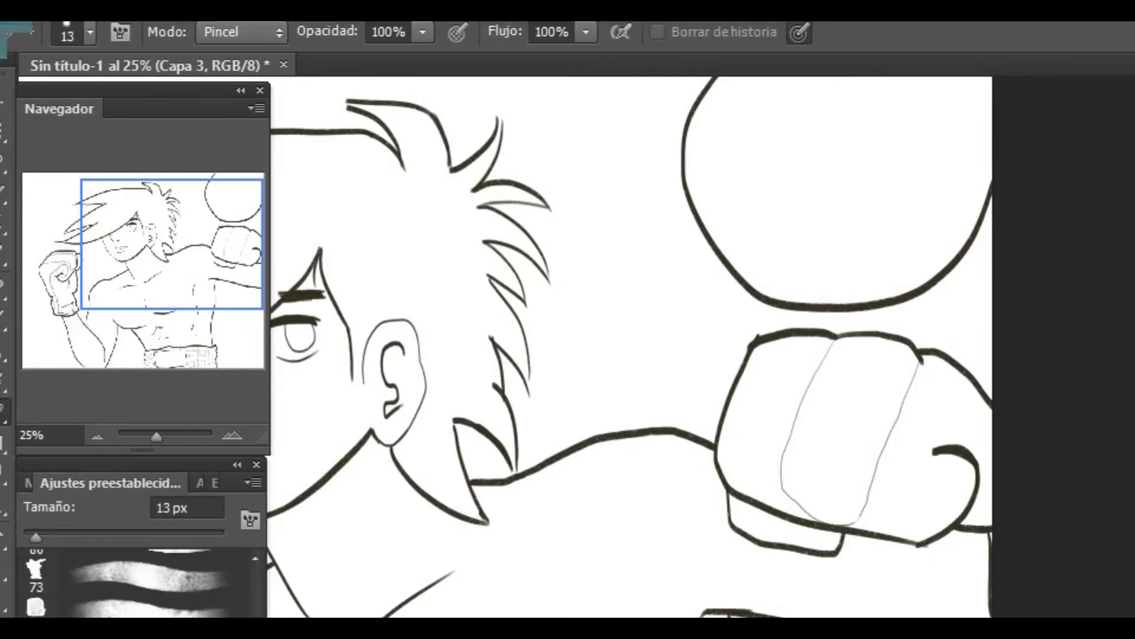
pyautogui.hotkey('ctrl', '+')
pyautogui.hotkey('ctrl', '+')
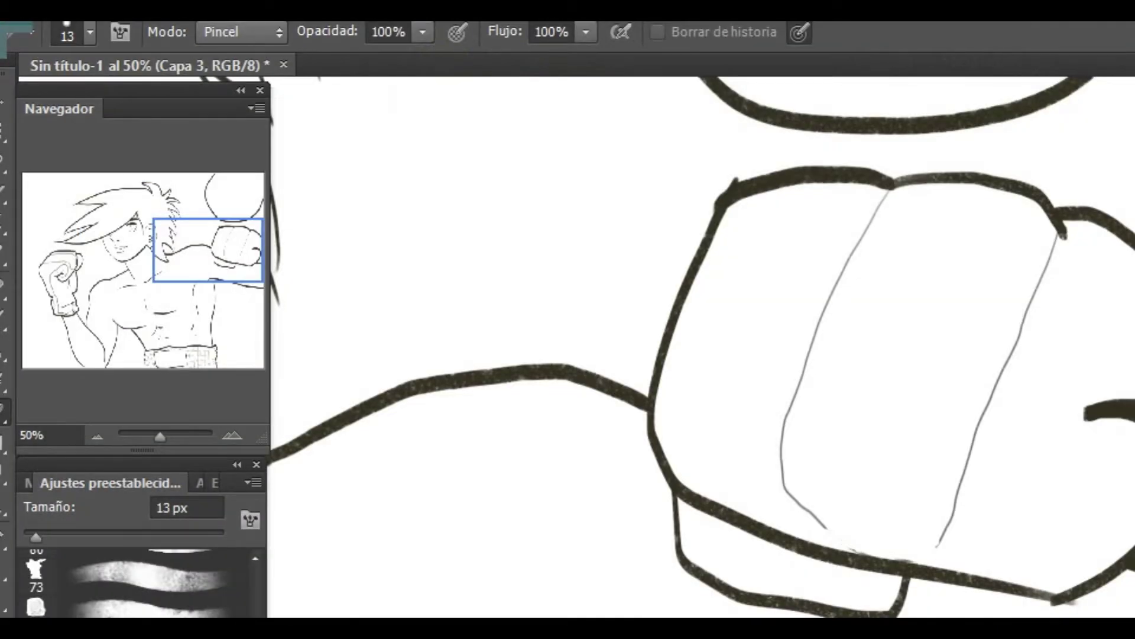
# - Join the two thin lines with a flatter lower edge using the 10 px brush, and erase the leftover line end
pyautogui.press('b')
pyautogui.moveTo(786, 489); pyautogui.dragTo(939, 544)
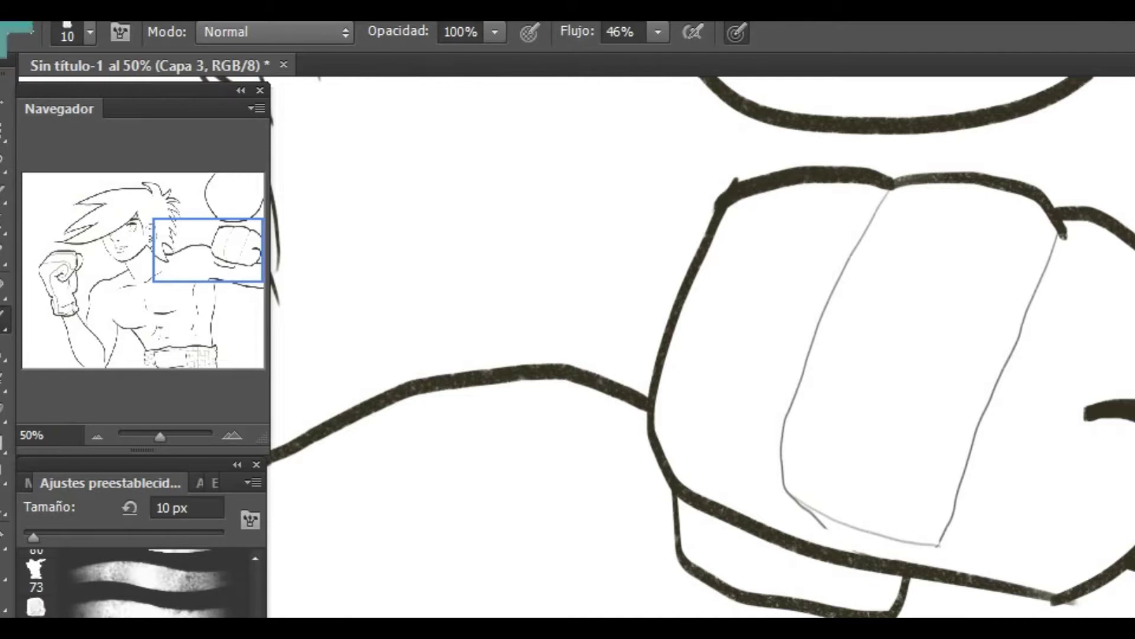
pyautogui.hotkey('ctrl', 'z')
pyautogui.moveTo(783, 480)
pyautogui.mouseDown()
pyautogui.moveTo(937, 543)
pyautogui.moveTo(877, 529)
pyautogui.moveTo(941, 539)
pyautogui.mouseUp()
pyautogui.hotkey('ctrl', 'z')
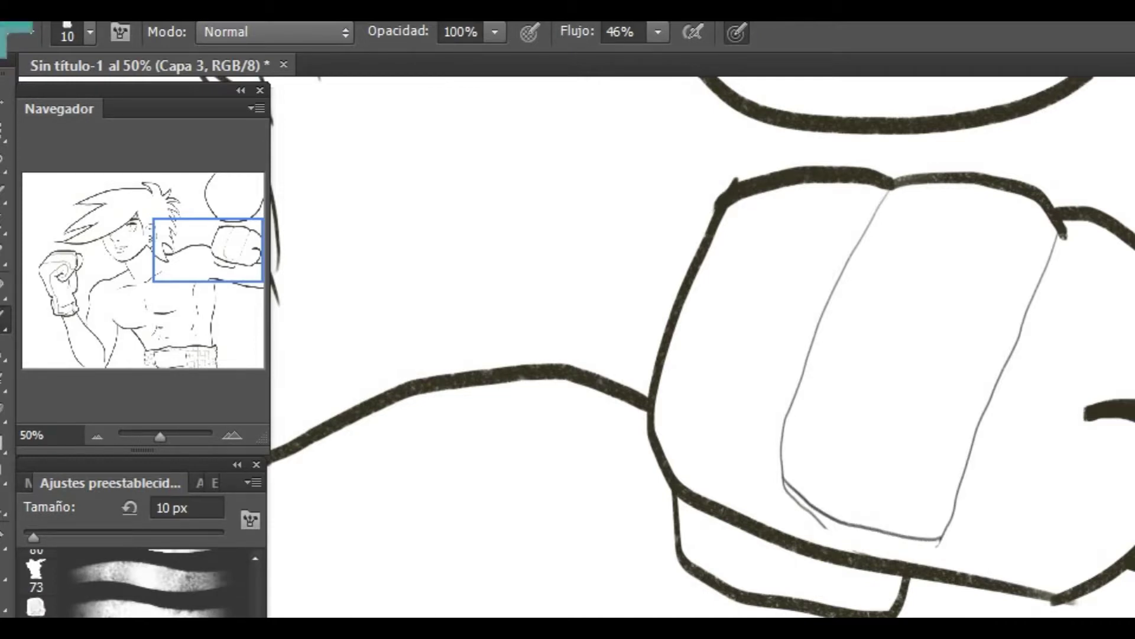
pyautogui.press('e')
pyautogui.moveTo(785, 484); pyautogui.dragTo(819, 521)
# - Lasso the extended glove's thin band outline and double it with a slightly offset copy on layer Capa 4
pyautogui.press('l')
pyautogui.moveTo(1038, 233)
pyautogui.mouseDown()
pyautogui.moveTo(1041, 323)
pyautogui.moveTo(974, 511)
pyautogui.moveTo(941, 542)
pyautogui.moveTo(829, 532)
pyautogui.moveTo(773, 334)
pyautogui.moveTo(882, 192)
pyautogui.moveTo(896, 250)
pyautogui.moveTo(1037, 234)
pyautogui.mouseUp()
pyautogui.rightClick(972, 288)
pyautogui.click(1073, 490)
pyautogui.moveTo(1024, 313)
pyautogui.mouseDown()
pyautogui.moveTo(891, 377)
pyautogui.moveTo(1027, 312)
pyautogui.mouseUp()
pyautogui.moveTo(925, 465)
pyautogui.mouseDown()
pyautogui.moveTo(954, 452)
pyautogui.moveTo(919, 442)
pyautogui.moveTo(953, 436)
pyautogui.mouseUp()
pyautogui.hotkey('ctrl', 'd')
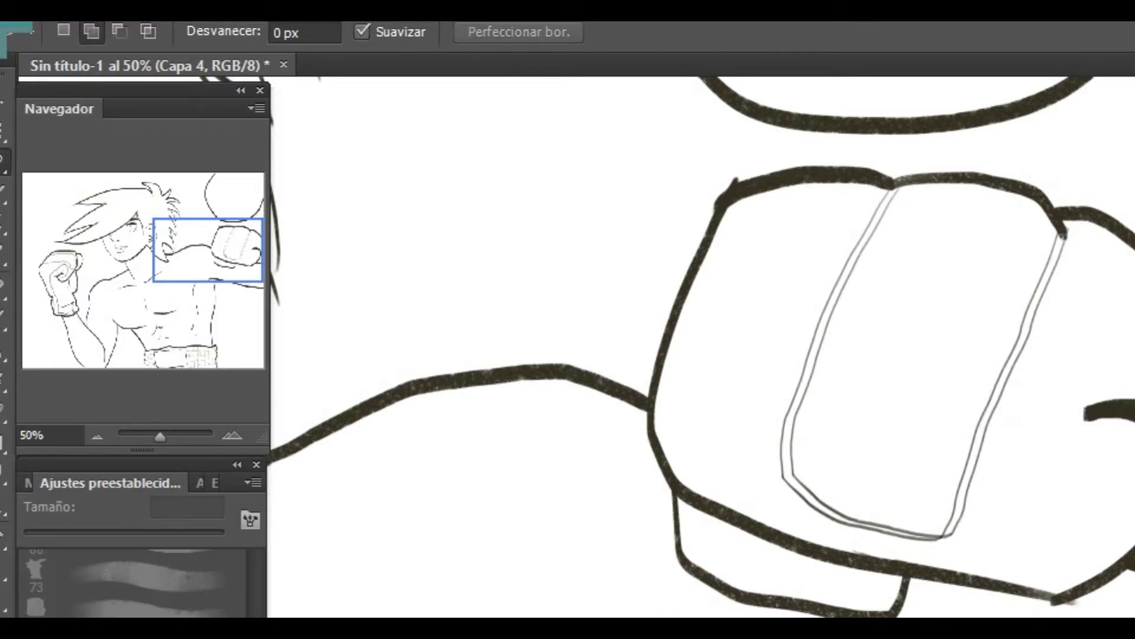
pyautogui.scroll(-3, 704, 349)
pyautogui.scroll(1, 704, 349)
pyautogui.scroll(-1, 704, 349)
pyautogui.scroll(3, 704, 349)
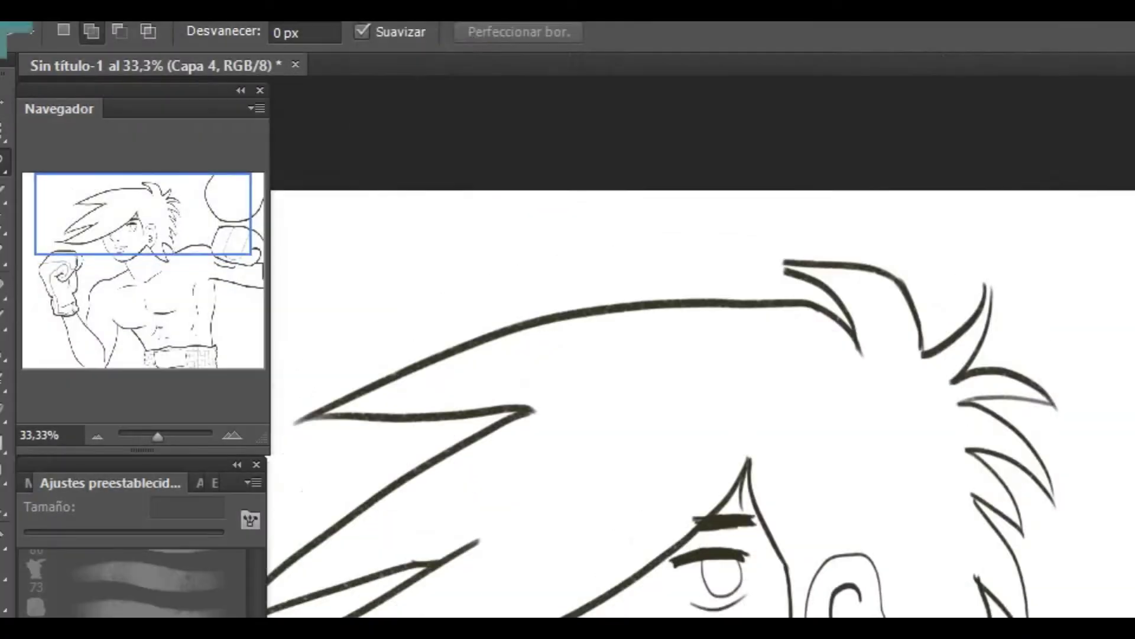
pyautogui.press('e')
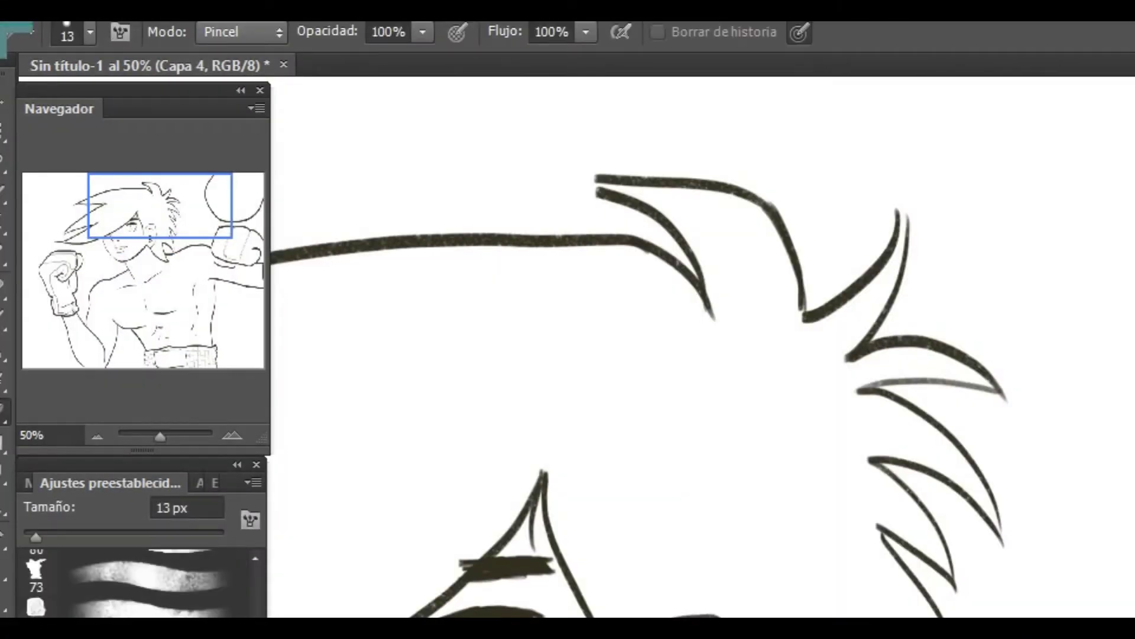
pyautogui.rightClick(523, 388)
pyautogui.click(2, 159)
pyautogui.rightClick(481, 312)
pyautogui.rightClick(3, 192)
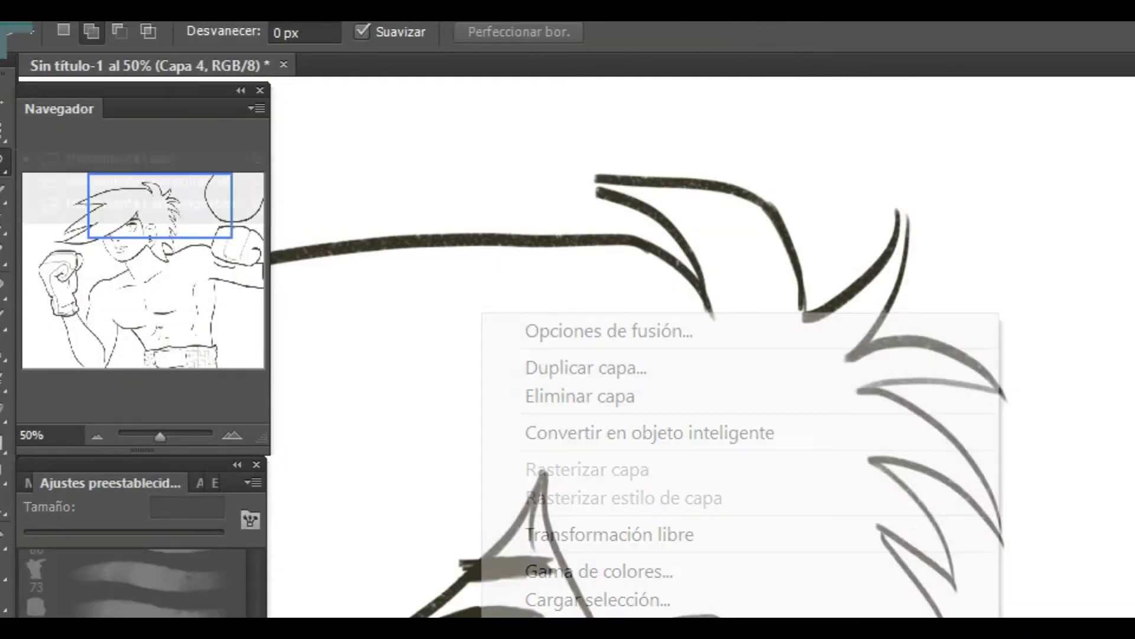
pyautogui.click(118, 190)
pyautogui.rightClick(709, 389)
pyautogui.press('Escape')
pyautogui.press('b')
pyautogui.moveTo(491, 453); pyautogui.dragTo(683, 453)
pyautogui.hotkey('ctrl', 'z')
# - Enlarge the eraser to 52 px
pyautogui.press('e')
pyautogui.press(']')
pyautogui.press(']')
pyautogui.press(']')
pyautogui.press(']')
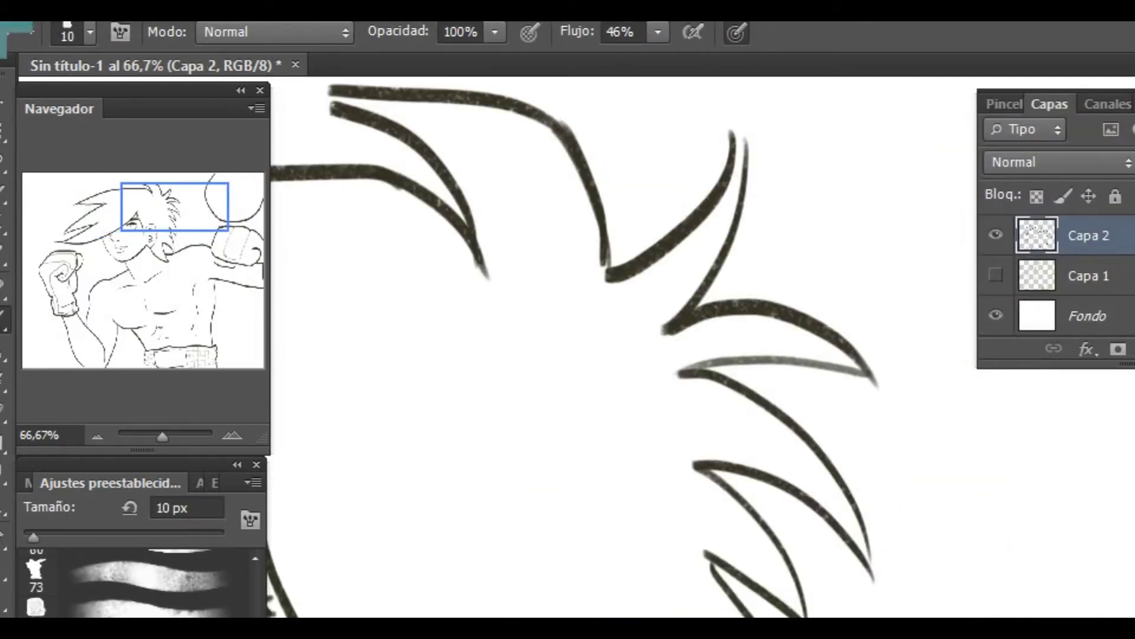
# - Add thin loose strand lines beside the upper spikes at the back of the hair on layer Capa 2 with the 10 px brush
pyautogui.moveTo(701, 299); pyautogui.dragTo(763, 137)
pyautogui.moveTo(700, 300)
pyautogui.mouseDown()
pyautogui.moveTo(879, 301)
pyautogui.moveTo(859, 291)
pyautogui.mouseUp()
pyautogui.hotkey('ctrl', 'z')
pyautogui.moveTo(725, 376); pyautogui.dragTo(882, 501)
pyautogui.hotkey('ctrl', 'z')
pyautogui.moveTo(727, 378); pyautogui.dragTo(905, 512)
# - Add a thin strand line beside the middle hair spike behind the ear, trying further ones along its neighbours
pyautogui.moveTo(721, 471); pyautogui.dragTo(831, 615)
pyautogui.moveTo(775, 486); pyautogui.dragTo(854, 585)
pyautogui.hotkey('ctrl', 'z')
pyautogui.moveTo(811, 509); pyautogui.dragTo(847, 557)
pyautogui.hotkey('ctrl', 'z')
pyautogui.moveTo(714, 563); pyautogui.dragTo(757, 617)
# - Add thin strand lines along the lower hair spikes between the ear and the nape
pyautogui.scroll(-5, 624, 347)
pyautogui.moveTo(783, 480); pyautogui.dragTo(822, 546)
pyautogui.hotkey('ctrl', 'z')
pyautogui.moveTo(781, 478); pyautogui.dragTo(812, 543)
pyautogui.moveTo(748, 563)
pyautogui.mouseDown()
pyautogui.moveTo(769, 617)
pyautogui.moveTo(798, 617)
pyautogui.moveTo(788, 618)
pyautogui.mouseUp()
pyautogui.hotkey('ctrl', 'z')
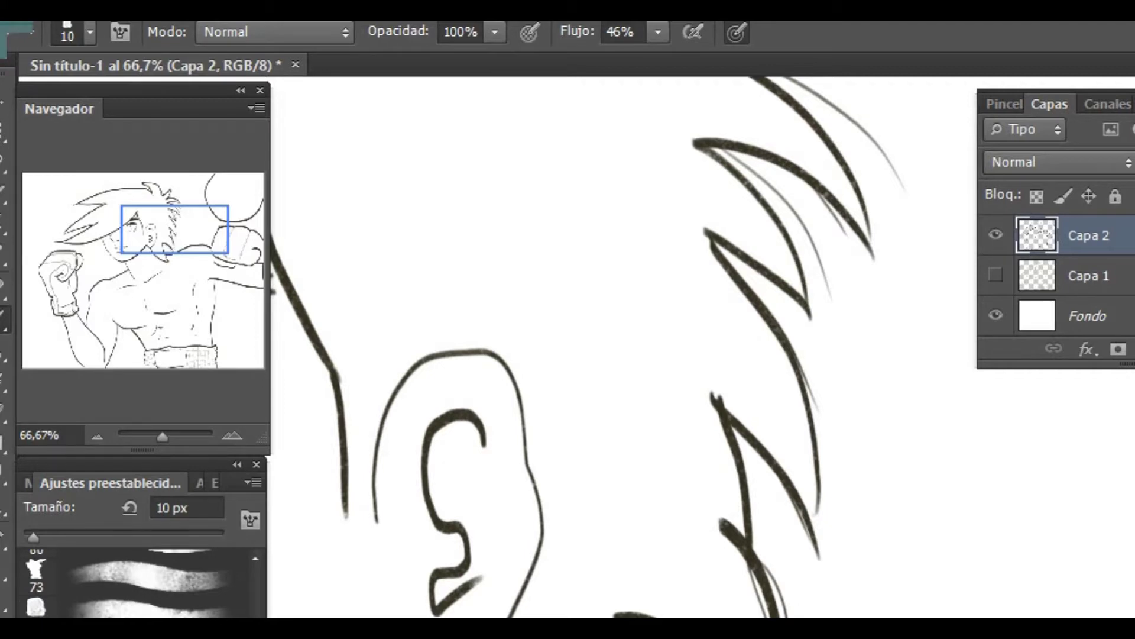
pyautogui.scroll(-3, 700, 349)
pyautogui.moveTo(466, 535)
pyautogui.mouseDown()
pyautogui.moveTo(506, 617)
pyautogui.moveTo(534, 616)
pyautogui.mouseUp()
pyautogui.hotkey('ctrl', 'z')
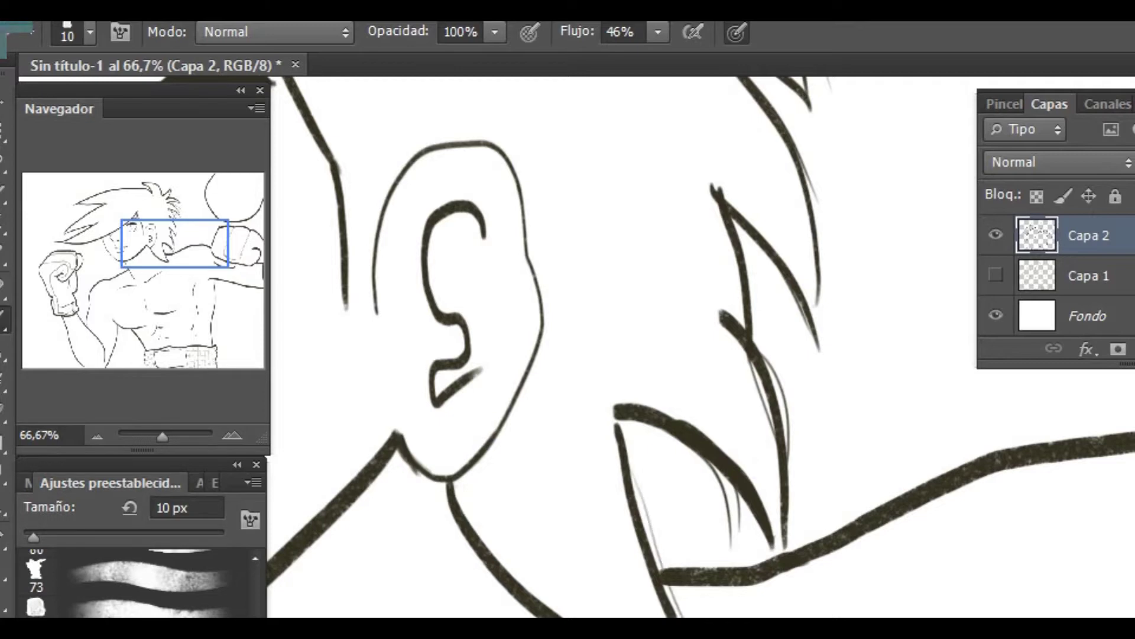
# - Erase the protruding line end at the joint of the lower hair spikes with the 52 px eraser
pyautogui.scroll(4, 701, 348)
pyautogui.press('e')
pyautogui.click(728, 588)
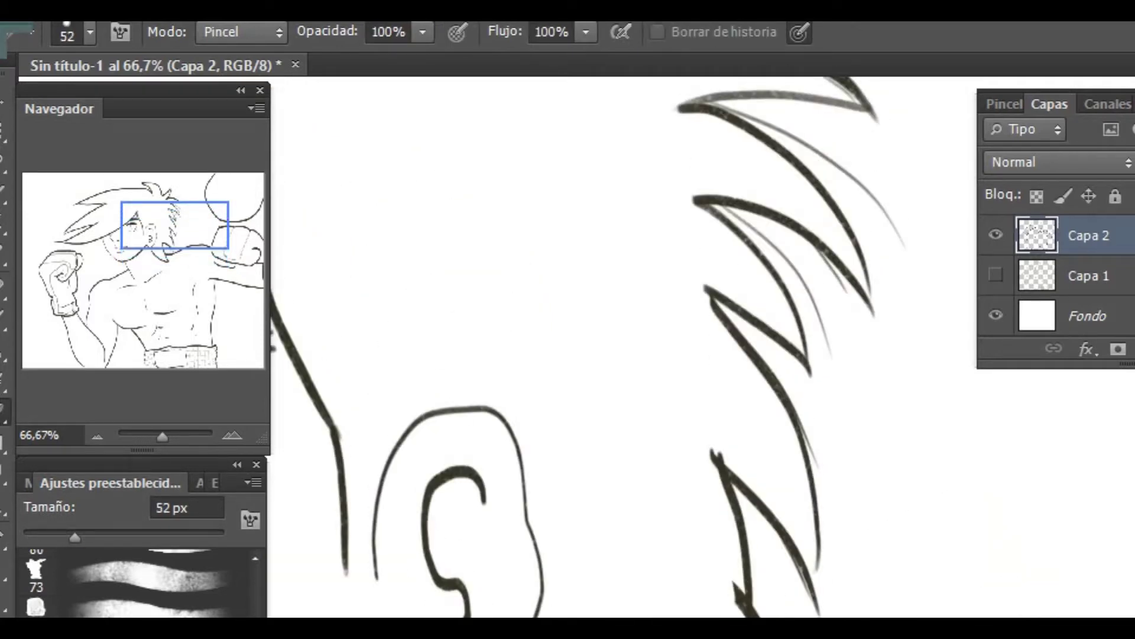
pyautogui.moveTo(735, 582); pyautogui.dragTo(743, 615)
# - Erase the upper edge of the pointed tuft on top of the head with the 52 px eraser
pyautogui.scroll(6, 701, 349)
pyautogui.hscroll(-5, 701, 348)
pyautogui.press('b')
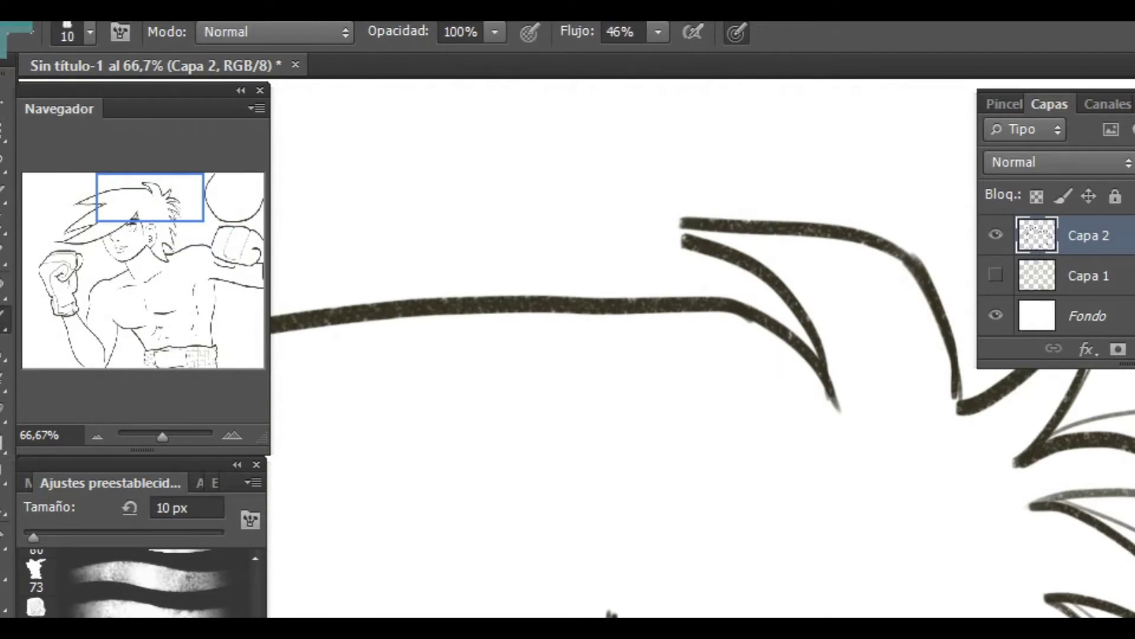
pyautogui.press('e')
pyautogui.moveTo(681, 223); pyautogui.dragTo(881, 238)
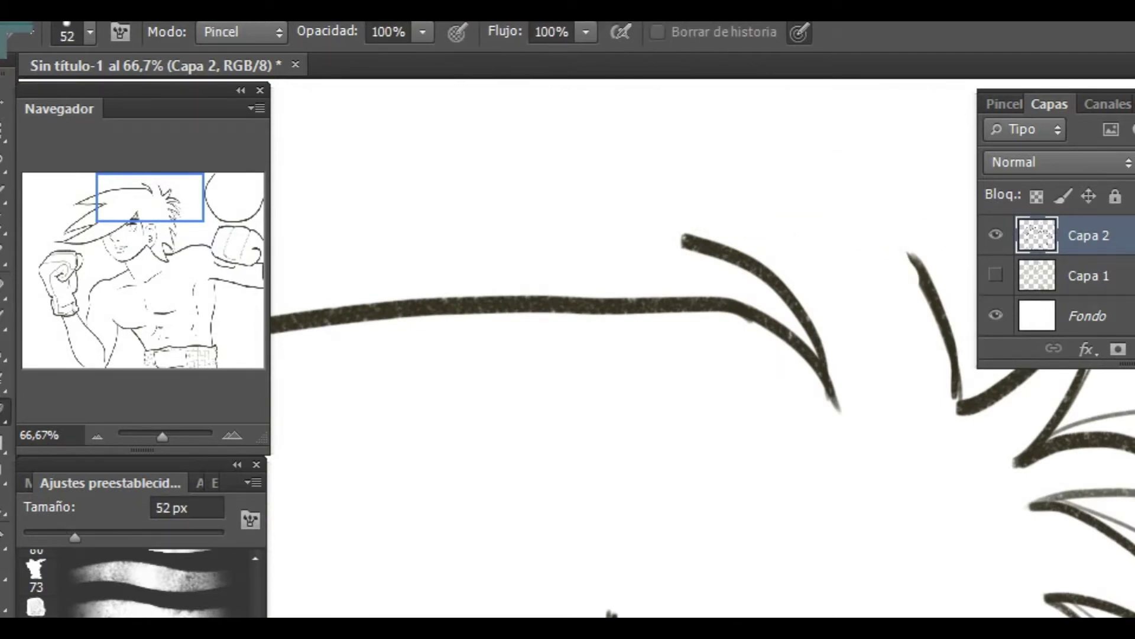
# - Redraw the top tuft's upper edge with the 13 px brush and add a thin strand line above the hair's top outline
pyautogui.press('b')
pyautogui.hotkey('ctrl', '-')
pyautogui.hotkey('ctrl', '-')
pyautogui.moveTo(724, 350); pyautogui.dragTo(391, 406)
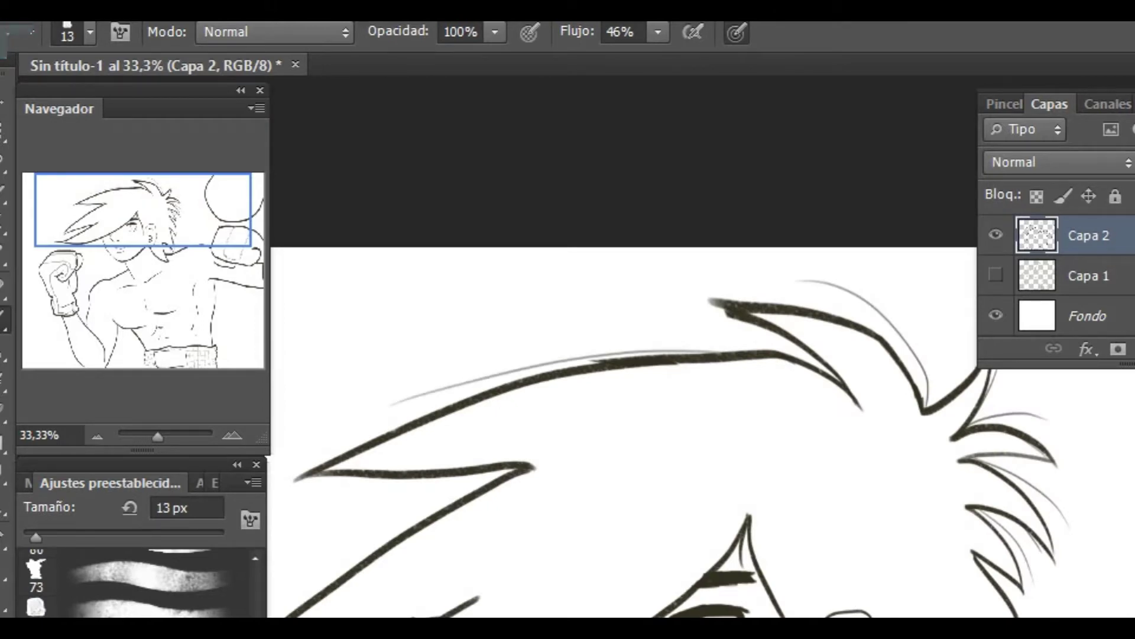
# - Add thin loose strand lines along the long pointed locks and the lower edge of the fringe with the 13 px brush
pyautogui.hscroll(-5, 624, 432)
pyautogui.moveTo(725, 523); pyautogui.dragTo(558, 615)
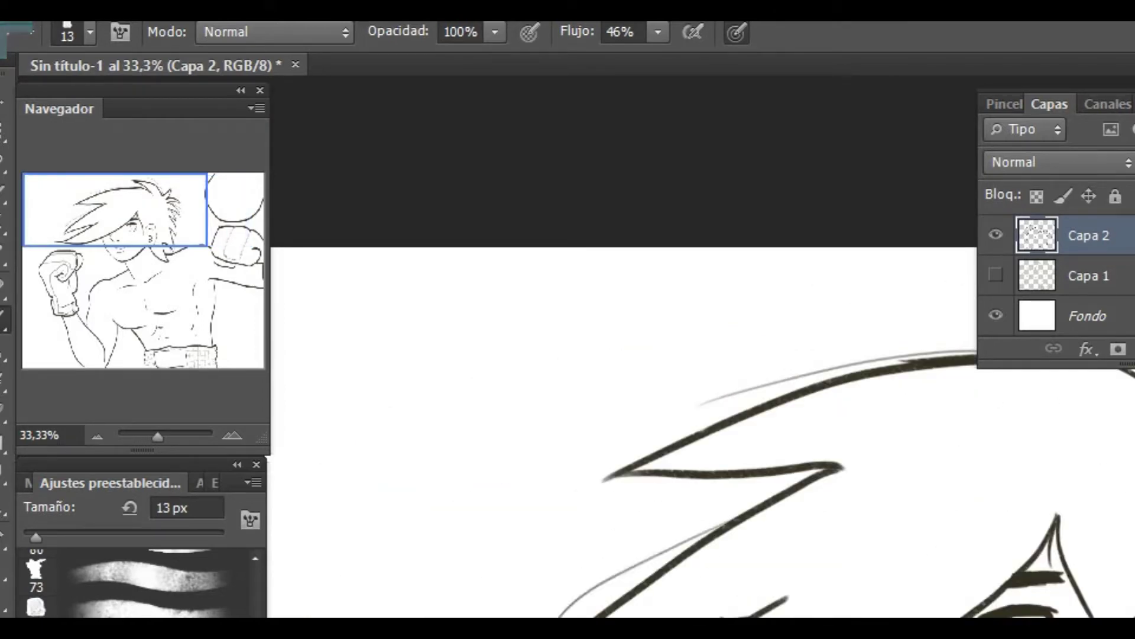
pyautogui.scroll(-3, 626, 354)
pyautogui.moveTo(974, 426)
pyautogui.mouseDown()
pyautogui.moveTo(654, 566)
pyautogui.moveTo(495, 579)
pyautogui.mouseUp()
pyautogui.moveTo(910, 472); pyautogui.dragTo(747, 546)
pyautogui.moveTo(937, 454)
pyautogui.mouseDown()
pyautogui.moveTo(649, 579)
pyautogui.moveTo(683, 586)
pyautogui.mouseUp()
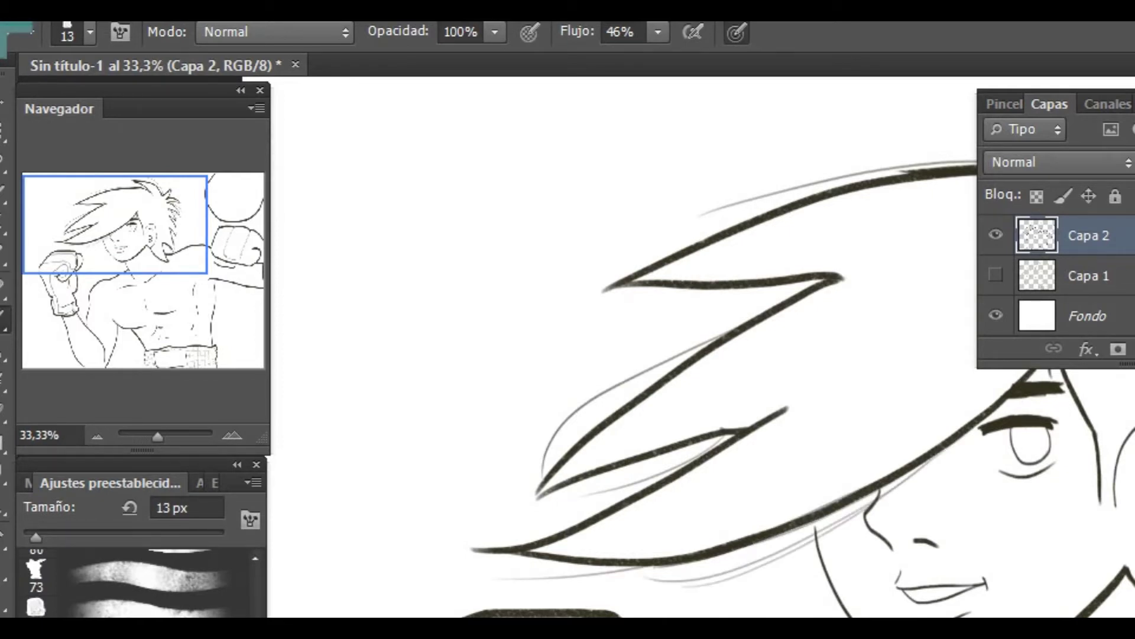
# - Add a short stroke along the lower edge of the visible eyebrow with the 13 px brush
pyautogui.scroll(2, 627, 354)
pyautogui.hotkey('ctrl', '+')
pyautogui.hotkey('ctrl', '+')
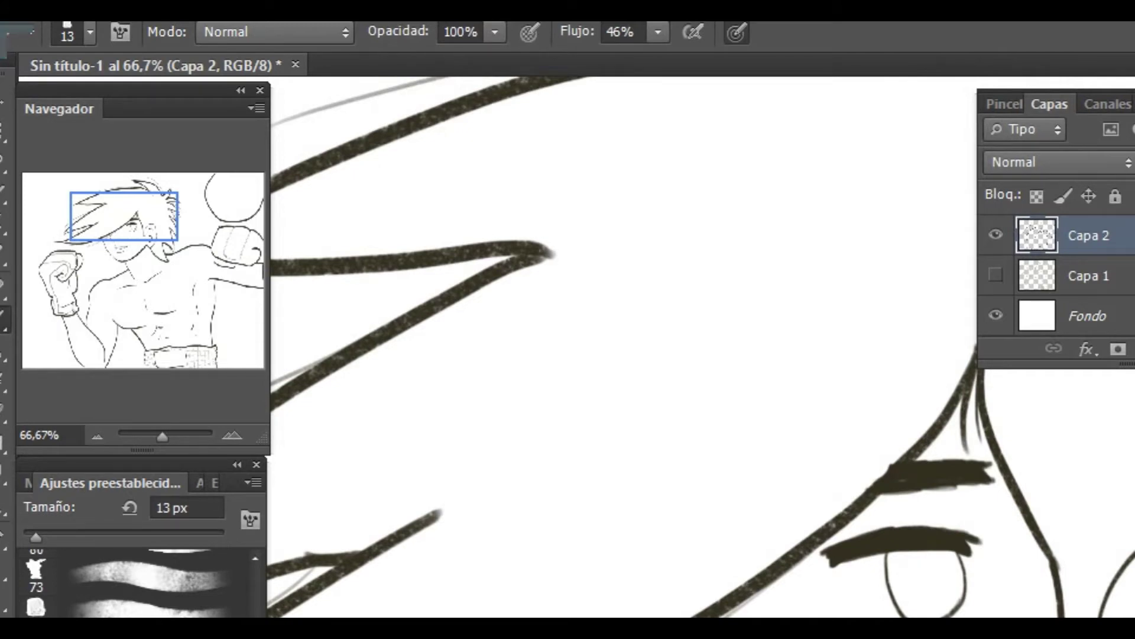
pyautogui.scroll(-2, 621, 349)
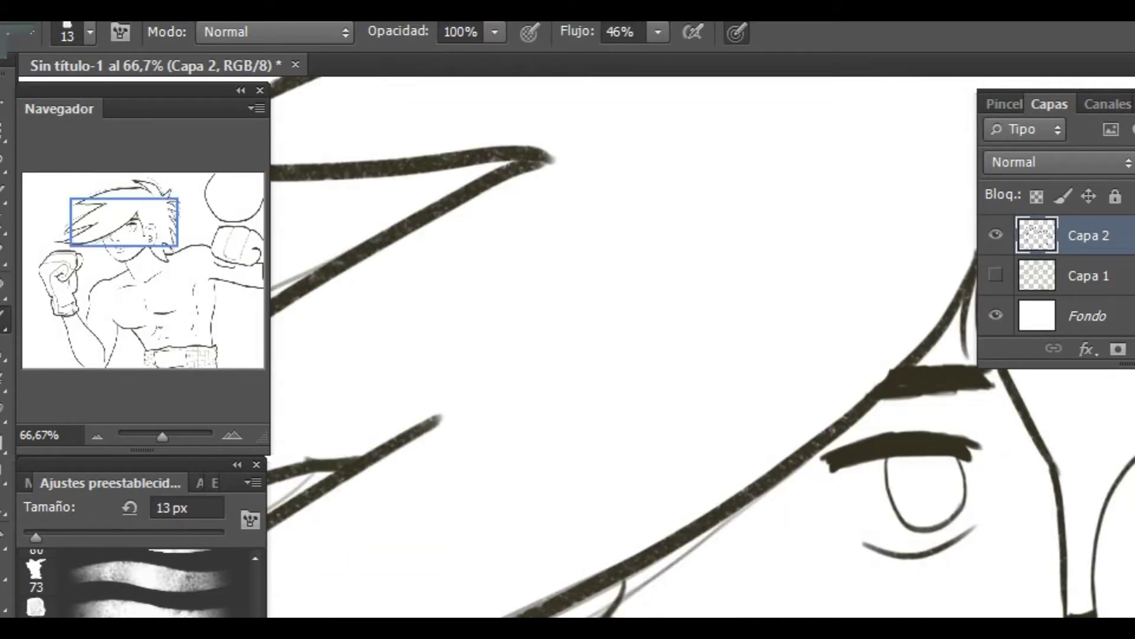
pyautogui.moveTo(946, 391); pyautogui.dragTo(1002, 400)
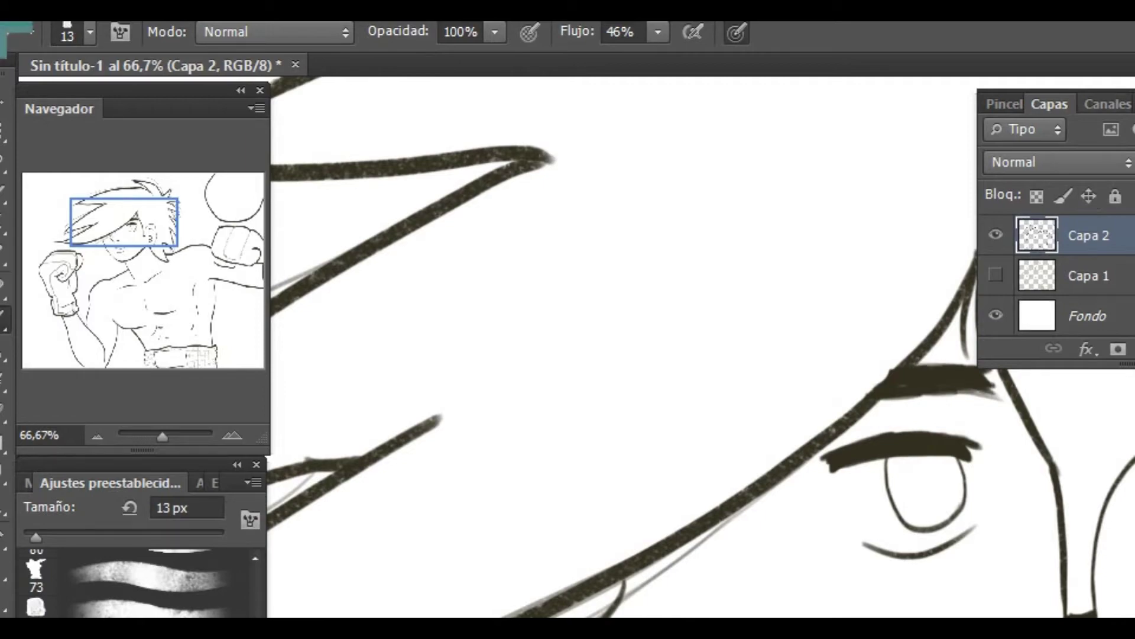
# - Reduce the eraser to 29 px
pyautogui.scroll(-5, 621, 349)
pyautogui.hotkey('ctrl', '-')
pyautogui.hotkey('ctrl', '-')
pyautogui.hotkey('ctrl', '+')
pyautogui.hotkey('ctrl', '+')
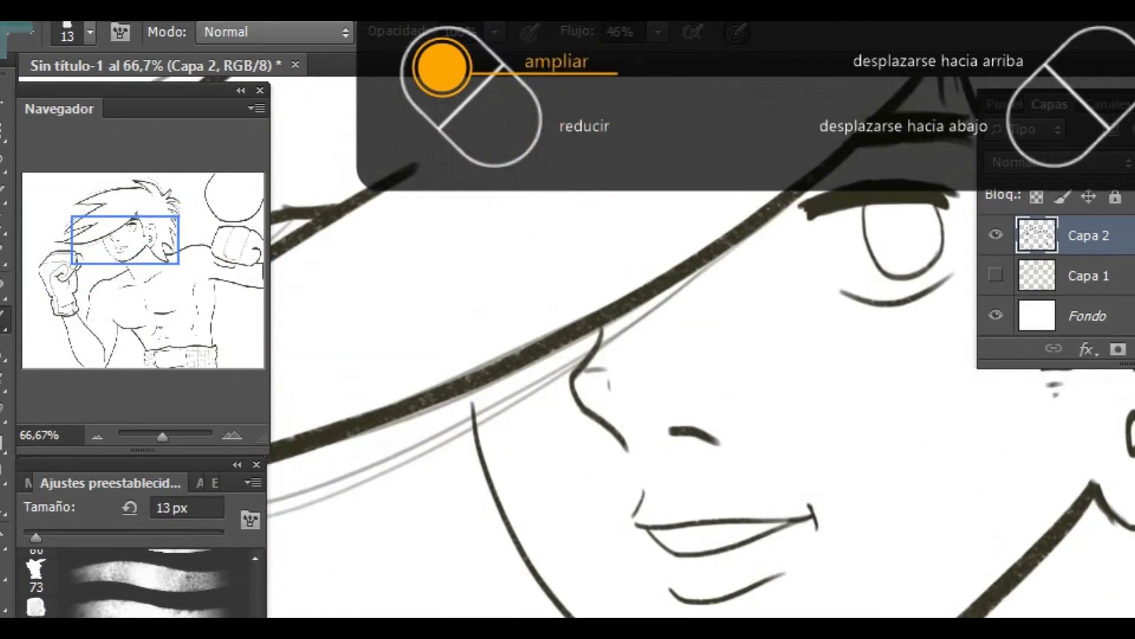
pyautogui.hscroll(3, 621, 349)
pyautogui.press('e')
pyautogui.press('[')
pyautogui.press('[')
pyautogui.press('[')
pyautogui.press('[')
pyautogui.press('[')
pyautogui.press('[')
pyautogui.press('[')
pyautogui.press('[')
pyautogui.press('[')
pyautogui.press('[')
pyautogui.press('[')
pyautogui.press('[')
pyautogui.press('[')
pyautogui.press('[')
pyautogui.press('[')
pyautogui.press('[')
pyautogui.press('[')
pyautogui.press('[')
pyautogui.press('[')
pyautogui.press('[')
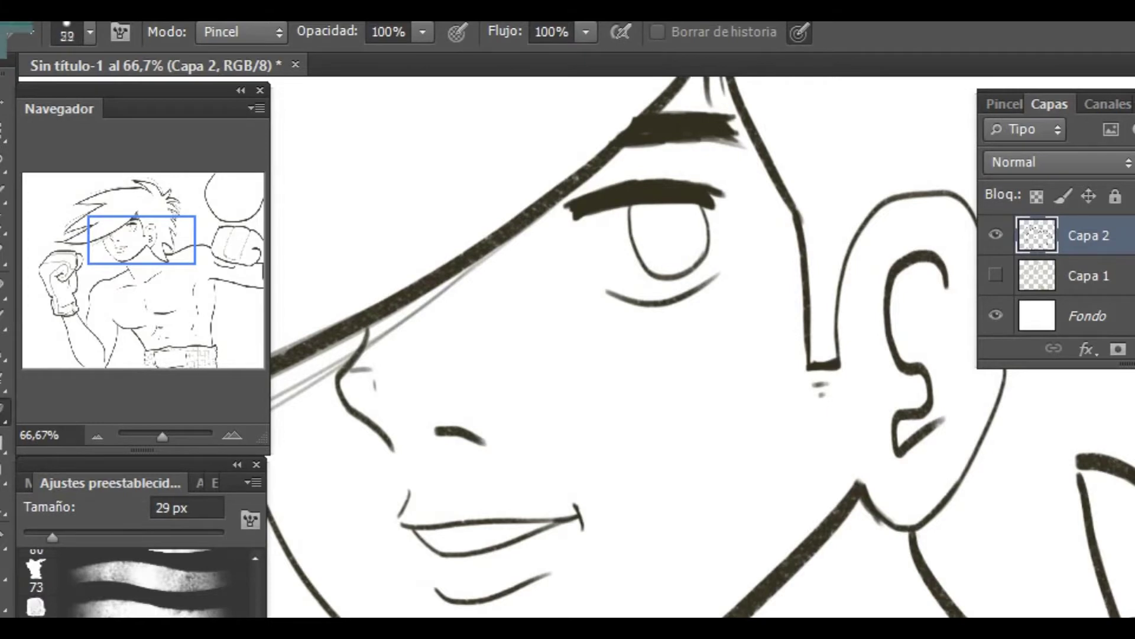
# - Add thin accent lines beside the ear's inner curve and along its outer rim with the 13 px brush
pyautogui.press('b')
pyautogui.scroll(3, 621, 349)
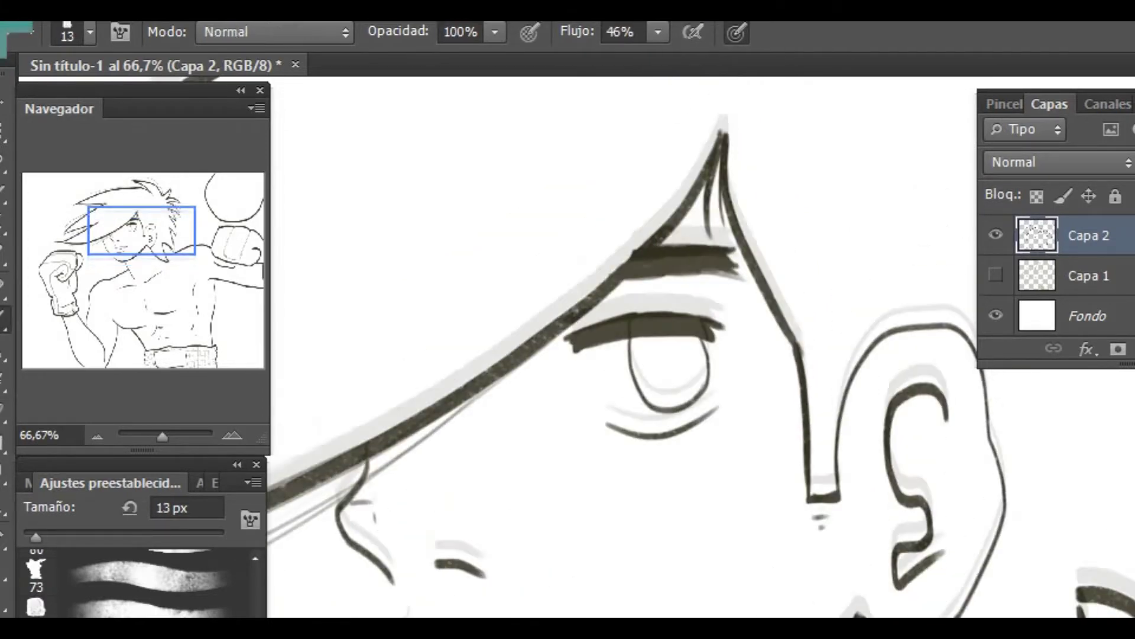
pyautogui.moveTo(946, 412); pyautogui.dragTo(951, 463)
pyautogui.moveTo(931, 398); pyautogui.dragTo(947, 446)
pyautogui.moveTo(966, 398); pyautogui.dragTo(960, 531)
pyautogui.hotkey('ctrl', 'z')
pyautogui.hotkey('ctrl', 'z')
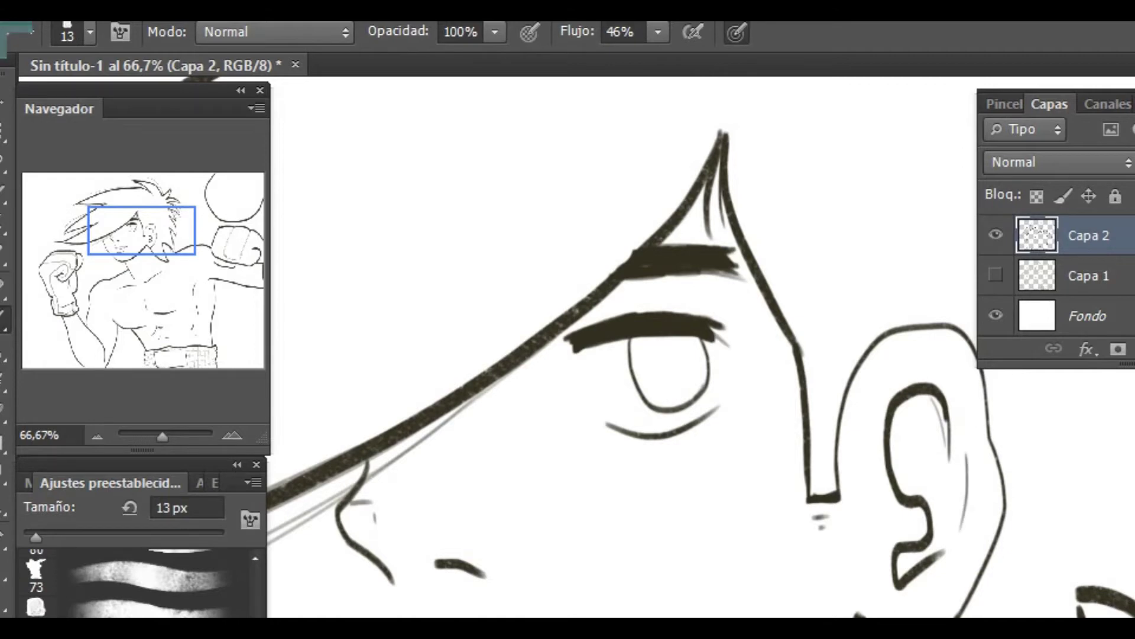
pyautogui.hotkey('ctrl', 'z')
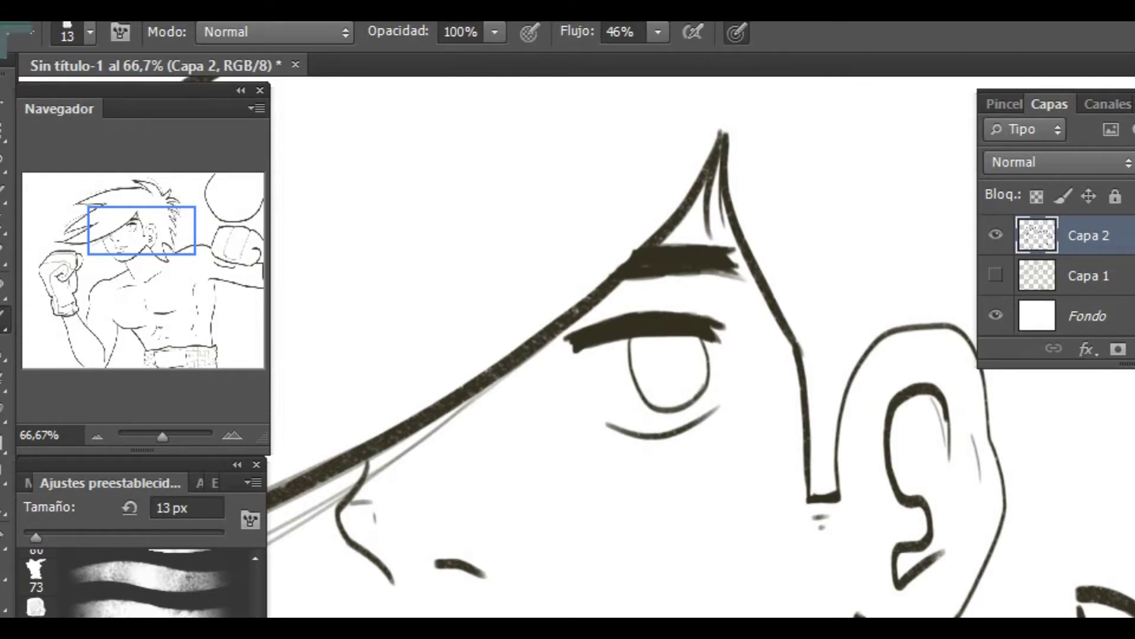
# - Draw a curved emblem outline inside the front panel of the shorts' waistband with the 13 px brush
pyautogui.scroll(-4, 730, 383)
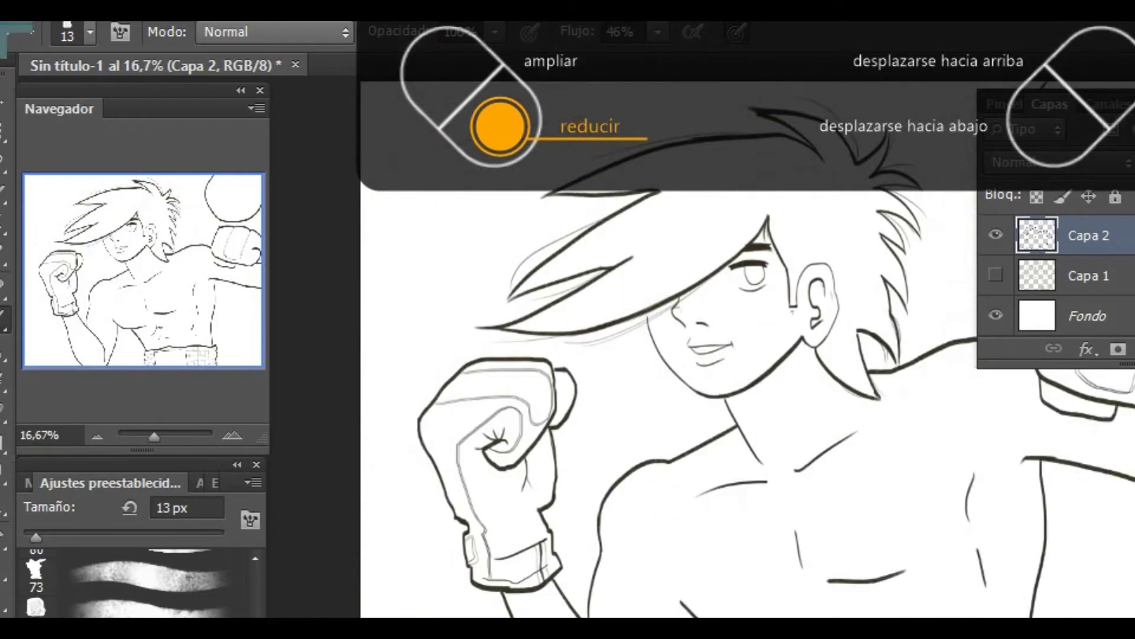
pyautogui.scroll(1, 730, 383)
pyautogui.scroll(3, 730, 383)
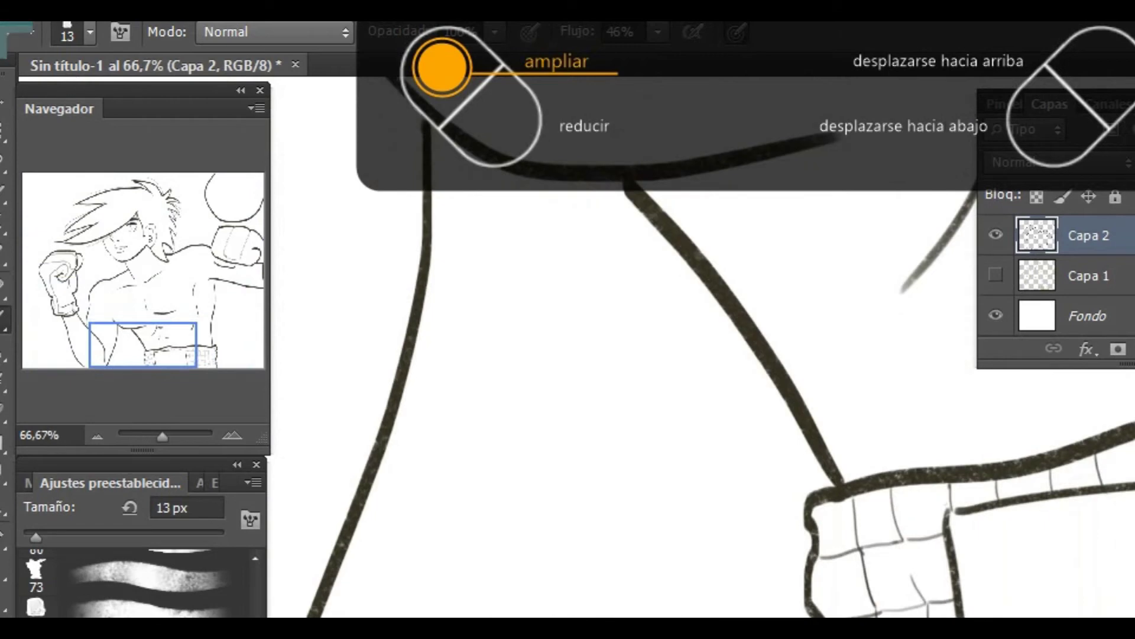
pyautogui.moveTo(704, 578); pyautogui.dragTo(979, 496)
pyautogui.hotkey('ctrl', 'z')
pyautogui.moveTo(720, 575)
pyautogui.mouseDown()
pyautogui.moveTo(1038, 539)
pyautogui.moveTo(981, 617)
pyautogui.mouseUp()
pyautogui.moveTo(720, 579)
pyautogui.mouseDown()
pyautogui.moveTo(763, 618)
pyautogui.moveTo(743, 617)
pyautogui.mouseUp()
pyautogui.hotkey('ctrl', 'z')
pyautogui.hotkey('ctrl', 'z')
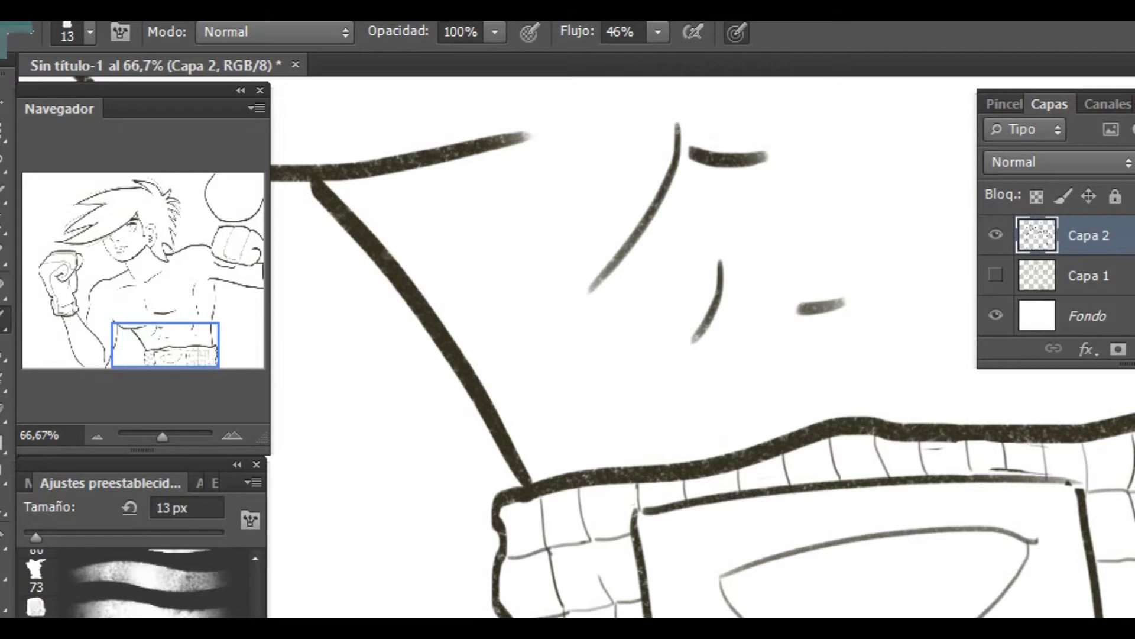
# - Draw short detail marks inside the waistband emblem, undoing the first long strokes
pyautogui.moveTo(793, 591); pyautogui.dragTo(965, 571)
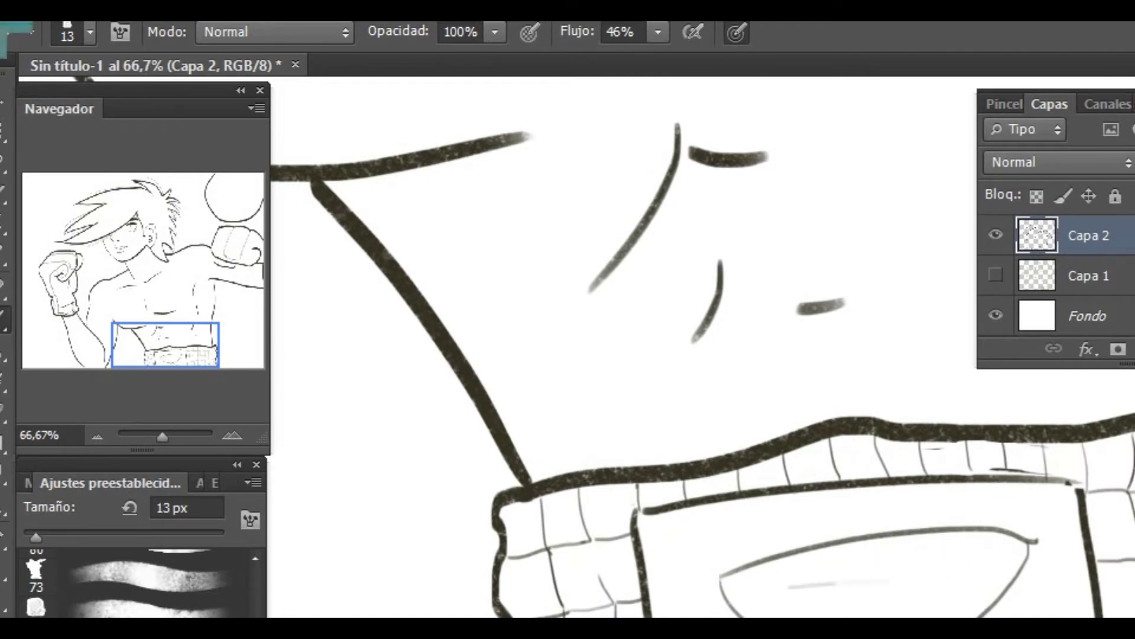
pyautogui.hotkey('ctrl', 'z')
pyautogui.moveTo(798, 584)
pyautogui.mouseDown()
pyautogui.moveTo(951, 559)
pyautogui.moveTo(919, 566)
pyautogui.mouseUp()
pyautogui.hotkey('ctrl', 'z')
pyautogui.moveTo(793, 602); pyautogui.dragTo(813, 615)
pyautogui.moveTo(858, 609); pyautogui.dragTo(873, 608)
pyautogui.moveTo(936, 596); pyautogui.dragTo(973, 588)
# - Rework the side lines descending from both ends of the waistband emblem
pyautogui.moveTo(1032, 540); pyautogui.dragTo(1005, 606)
pyautogui.hotkey('ctrl', 'z')
pyautogui.moveTo(1032, 538); pyautogui.dragTo(1008, 606)
pyautogui.moveTo(721, 577); pyautogui.dragTo(680, 615)
pyautogui.moveTo(1030, 551); pyautogui.dragTo(1059, 589)
pyautogui.hotkey('ctrl', 'z')
pyautogui.moveTo(1030, 552); pyautogui.dragTo(1060, 589)
pyautogui.hotkey('ctrl', 'alt', 'z')
pyautogui.hotkey('ctrl', 'alt', 'z')
pyautogui.moveTo(719, 589); pyautogui.dragTo(702, 616)
pyautogui.moveTo(1032, 553); pyautogui.dragTo(1008, 606)
# - Draw an inner border line parallel to the upper edge of the waistband's front panel
pyautogui.moveTo(659, 531); pyautogui.dragTo(792, 509)
pyautogui.hotkey('ctrl', 'z')
pyautogui.press('[')
pyautogui.press('[')
pyautogui.press(']')
pyautogui.hotkey('ctrl', 'z')
pyautogui.moveTo(657, 530)
pyautogui.mouseDown()
pyautogui.moveTo(733, 511)
pyautogui.moveTo(1049, 511)
pyautogui.mouseUp()
pyautogui.hotkey('ctrl', 'z')
pyautogui.moveTo(657, 529)
pyautogui.mouseDown()
pyautogui.moveTo(821, 500)
pyautogui.moveTo(1024, 507)
pyautogui.mouseUp()
# - Extend the inner border down both sides of the waistband's front panel
pyautogui.moveTo(1062, 500); pyautogui.dragTo(1072, 617)
pyautogui.hotkey('ctrl', 'z')
pyautogui.hotkey('ctrl', 'z')
pyautogui.moveTo(1067, 499); pyautogui.dragTo(1082, 616)
pyautogui.moveTo(654, 528); pyautogui.dragTo(658, 616)
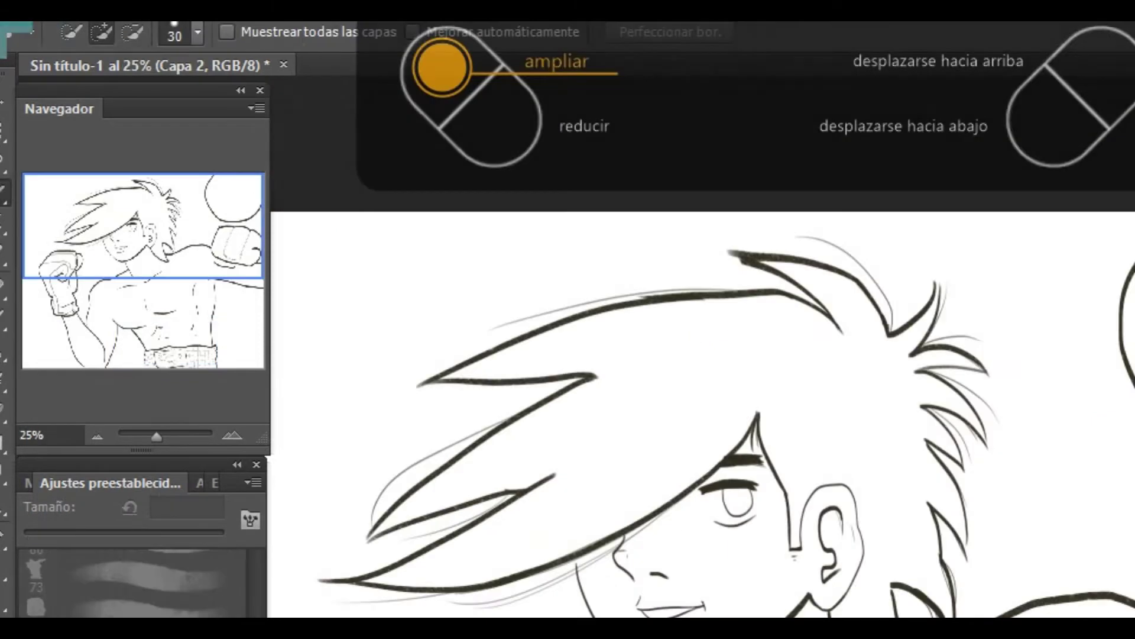
# - Draw a slanted four-sided patch on the round punching bag with the 10 px brush
pyautogui.scroll(3, 703, 367)
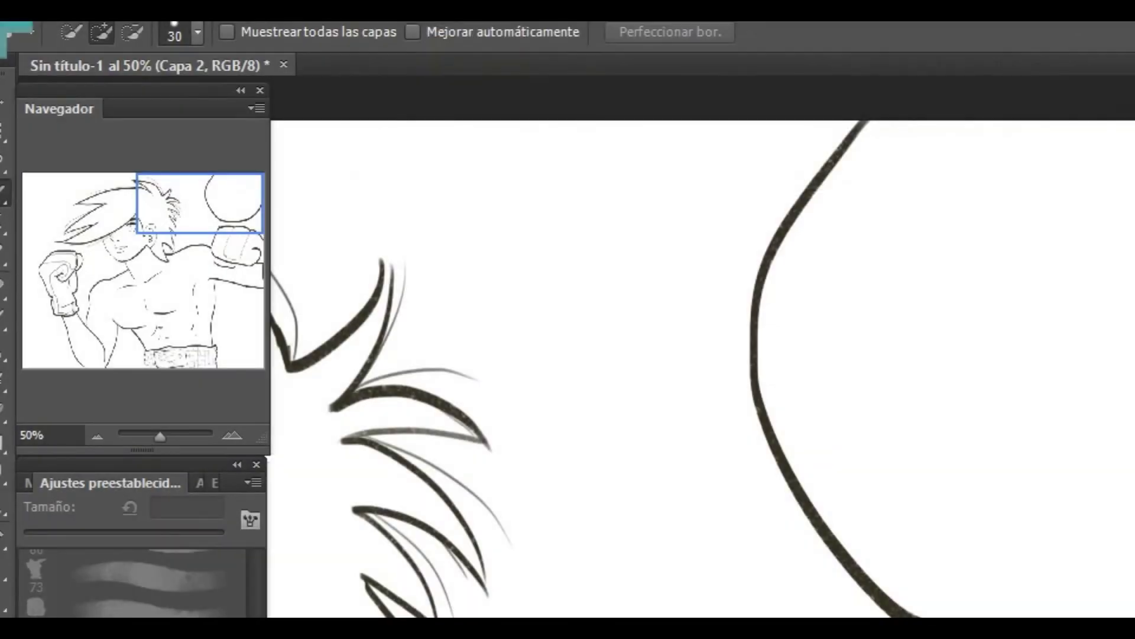
pyautogui.press('b')
pyautogui.moveTo(897, 354); pyautogui.dragTo(1097, 442)
pyautogui.moveTo(897, 357)
pyautogui.mouseDown()
pyautogui.moveTo(867, 494)
pyautogui.moveTo(1046, 536)
pyautogui.mouseUp()
pyautogui.hotkey('ctrl', 'z')
pyautogui.moveTo(1071, 431); pyautogui.dragTo(1056, 544)
pyautogui.moveTo(867, 496); pyautogui.dragTo(1073, 545)
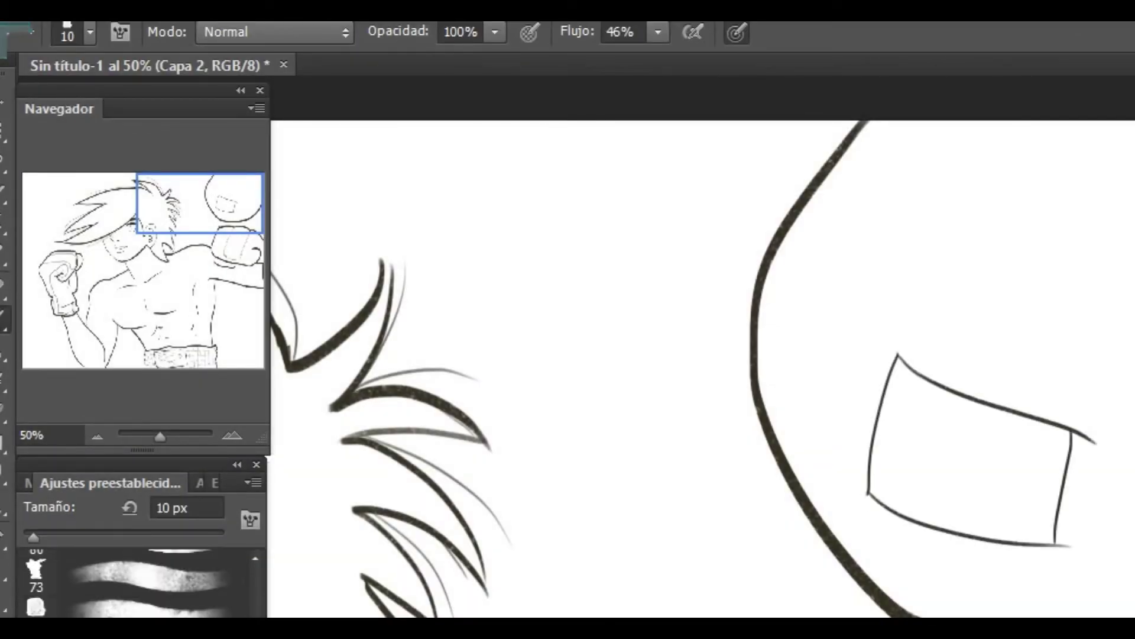
# - Erase the overshooting line ends at the patch's corners and join its nearest lower corner to the bag's outline with a short seam
pyautogui.press('e')
pyautogui.press('b')
pyautogui.moveTo(805, 490)
pyautogui.mouseDown()
pyautogui.moveTo(847, 511)
pyautogui.moveTo(876, 506)
pyautogui.moveTo(808, 496)
pyautogui.mouseUp()
pyautogui.hotkey('ctrl', 'z')
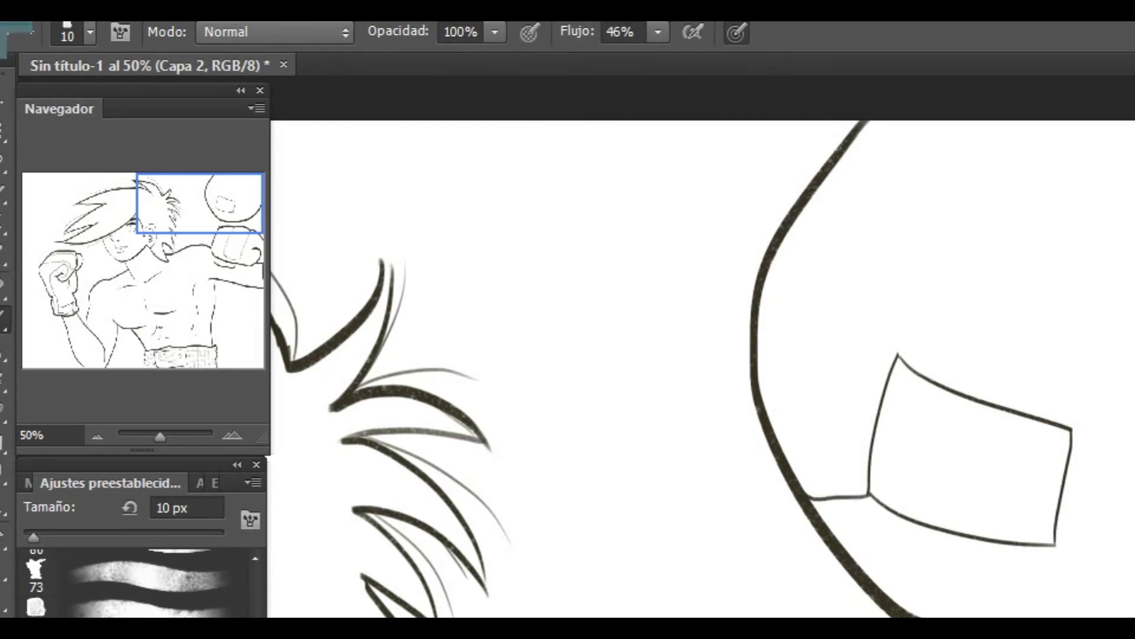
# - Draw seam lines from the patch's corners and lower edge out to the punching bag's outline
pyautogui.moveTo(935, 530); pyautogui.dragTo(939, 616)
pyautogui.moveTo(1056, 547); pyautogui.dragTo(1134, 617)
pyautogui.moveTo(897, 353); pyautogui.dragTo(958, 122)
pyautogui.scroll(-1, 793, 426)
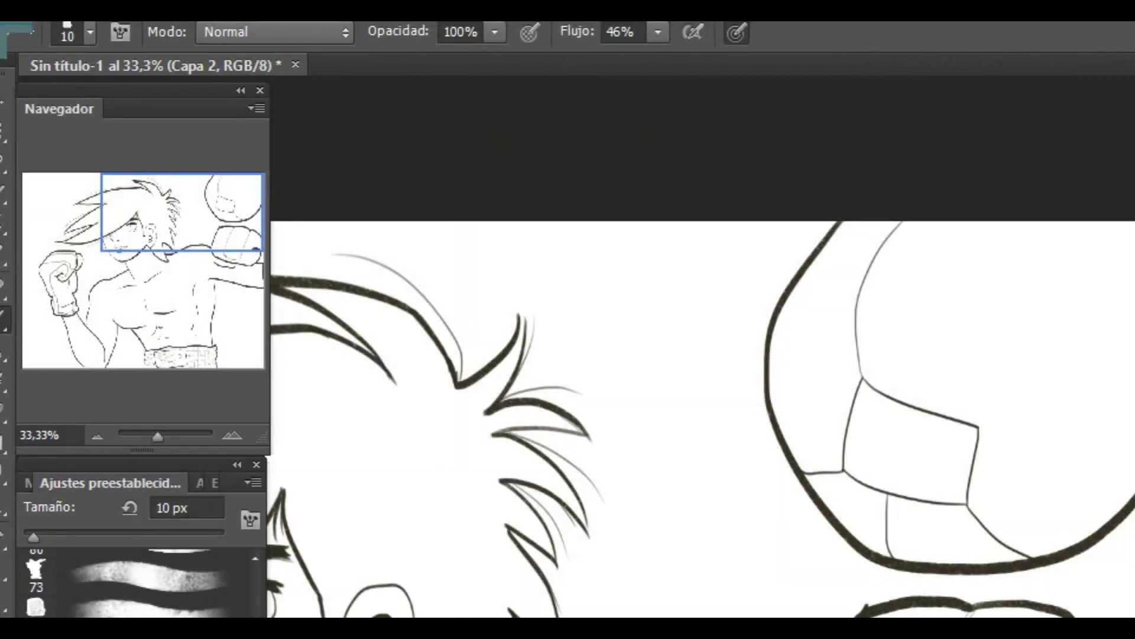
pyautogui.press('l')
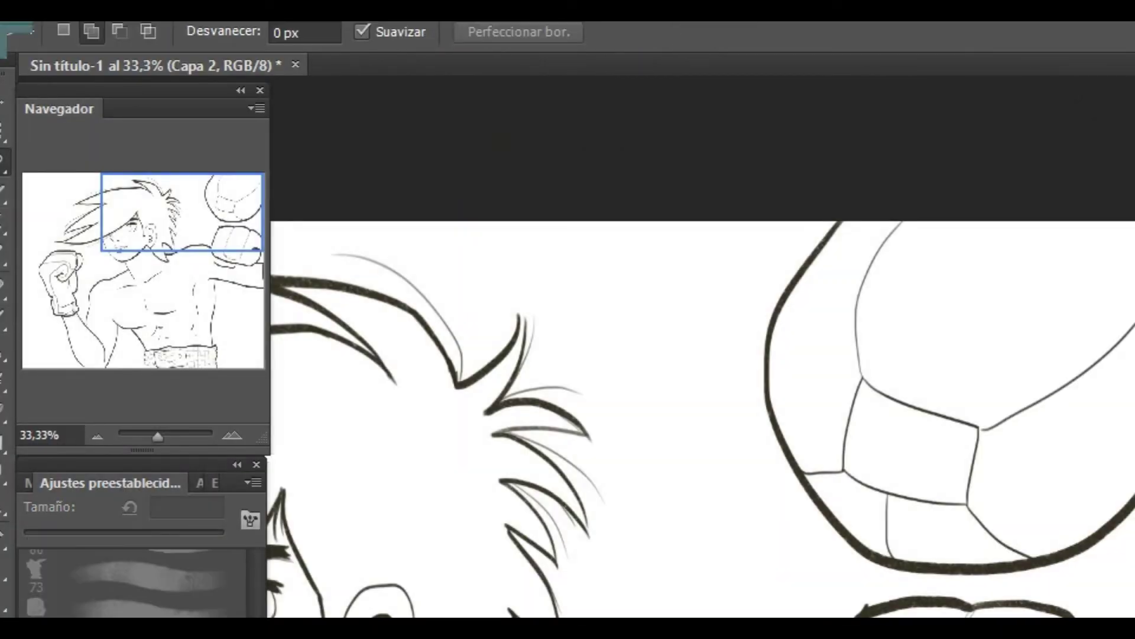
# - Lasso the upper edge of the punching bag's patch with its adjoining seam, warp the selection's corner slightly, apply the transformation and deselect
pyautogui.moveTo(982, 487)
pyautogui.mouseDown()
pyautogui.moveTo(877, 269)
pyautogui.moveTo(936, 204)
pyautogui.moveTo(882, 208)
pyautogui.mouseUp()
pyautogui.rightClick(899, 286)
pyautogui.click(969, 584)
pyautogui.rightClick(914, 355)
pyautogui.click(964, 551)
pyautogui.moveTo(816, 487); pyautogui.dragTo(809, 538)
pyautogui.moveTo(815, 310); pyautogui.dragTo(819, 326)
pyautogui.rightClick(899, 380)
pyautogui.click(4, 192)
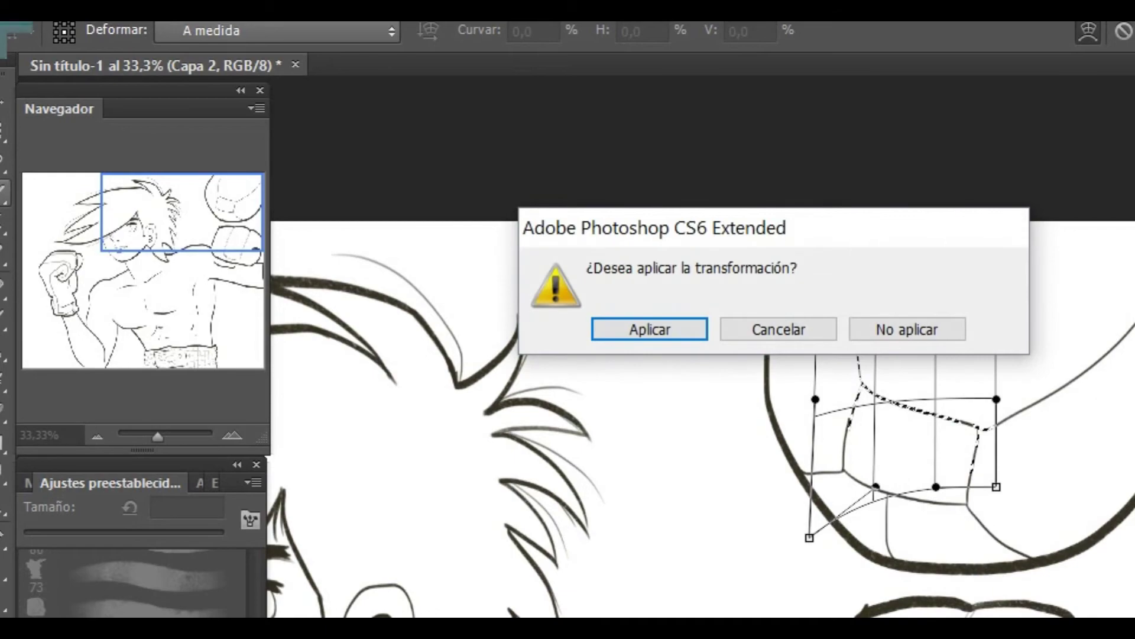
pyautogui.click(649, 328)
pyautogui.rightClick(953, 287)
pyautogui.click(1005, 302)
# - Erase the misaligned line end on the patch's side edge and redraw that stretch as a continuous line with the 10 px brush
pyautogui.press('e')
pyautogui.scroll(2, 781, 337)
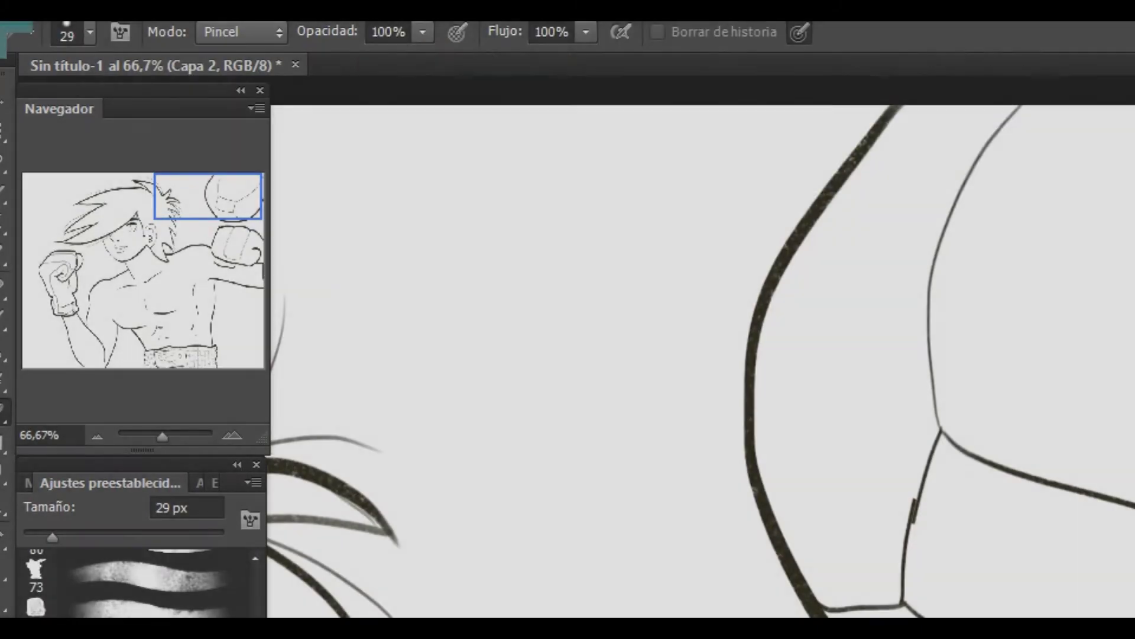
pyautogui.moveTo(933, 473); pyautogui.dragTo(921, 522)
pyautogui.press('b')
pyautogui.moveTo(940, 431); pyautogui.dragTo(916, 500)
pyautogui.moveTo(920, 470); pyautogui.dragTo(913, 507)
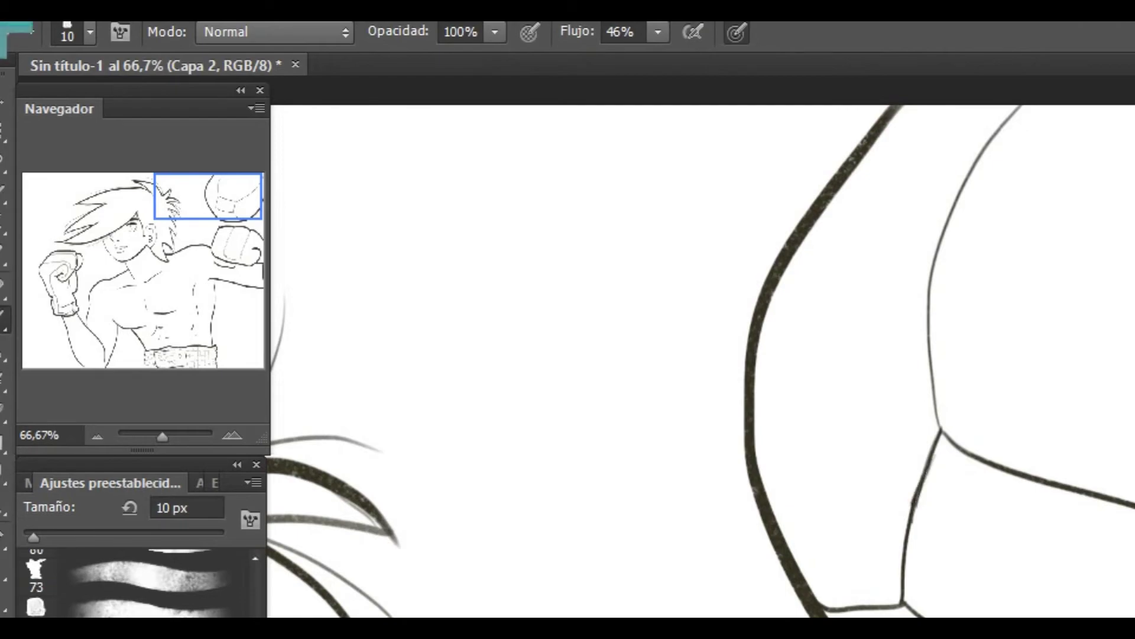
pyautogui.scroll(-2, 793, 414)
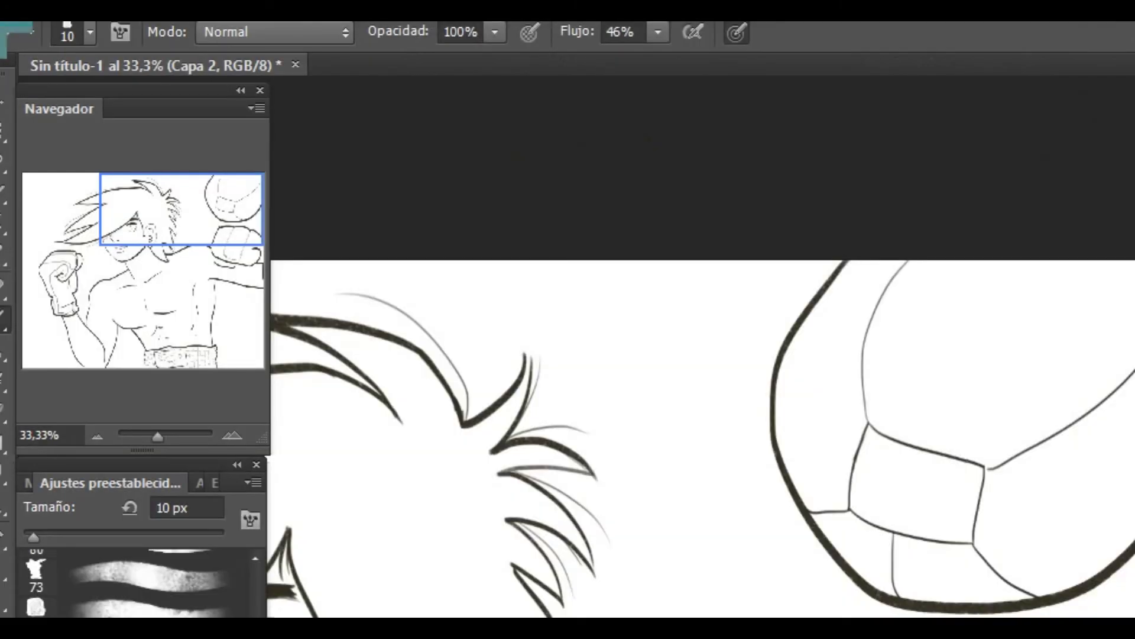
# - Delete the rough sketch layer Capa 1
pyautogui.scroll(-2, 769, 414)
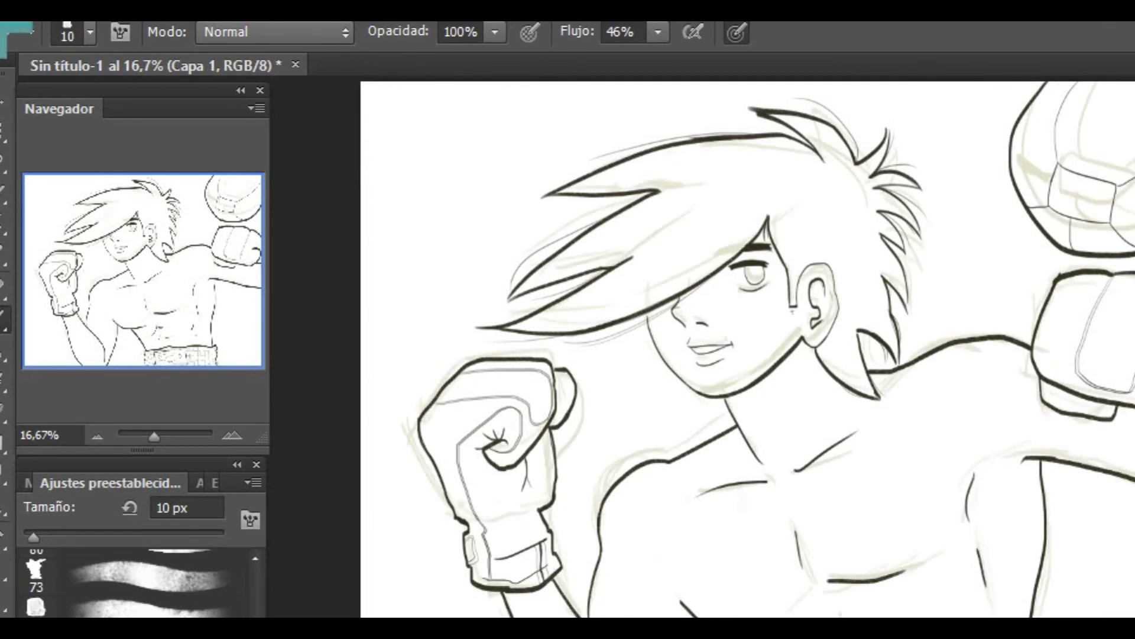
pyautogui.click(1130, 414)
pyautogui.rightClick(1130, 414)
pyautogui.rightClick(1130, 414)
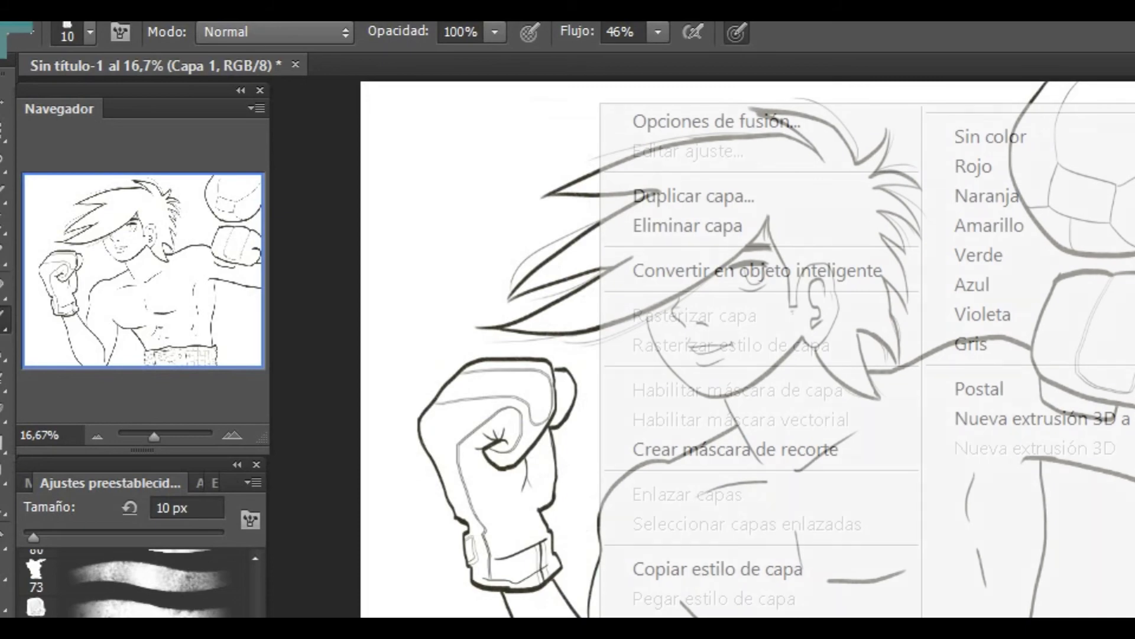
pyautogui.click(688, 226)
pyautogui.press('Return')
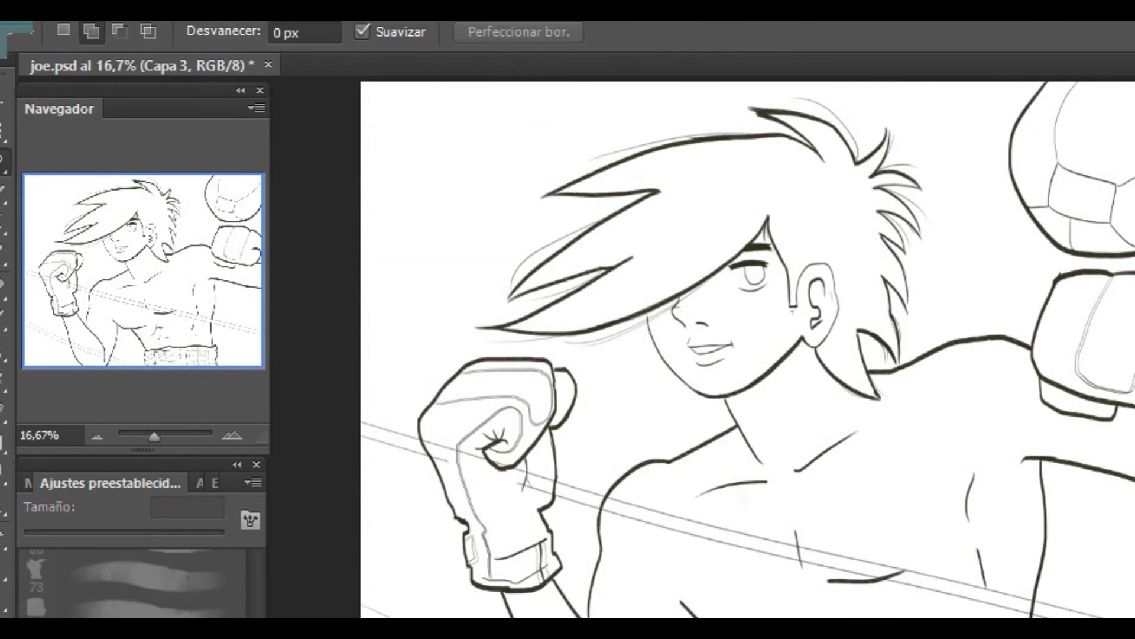
# - Erase the background rope lines where they cross the raised glove and forearm on layer Capa 3
pyautogui.hotkey('ctrl', '+')
pyautogui.rightClick(527, 126)
pyautogui.press('Escape')
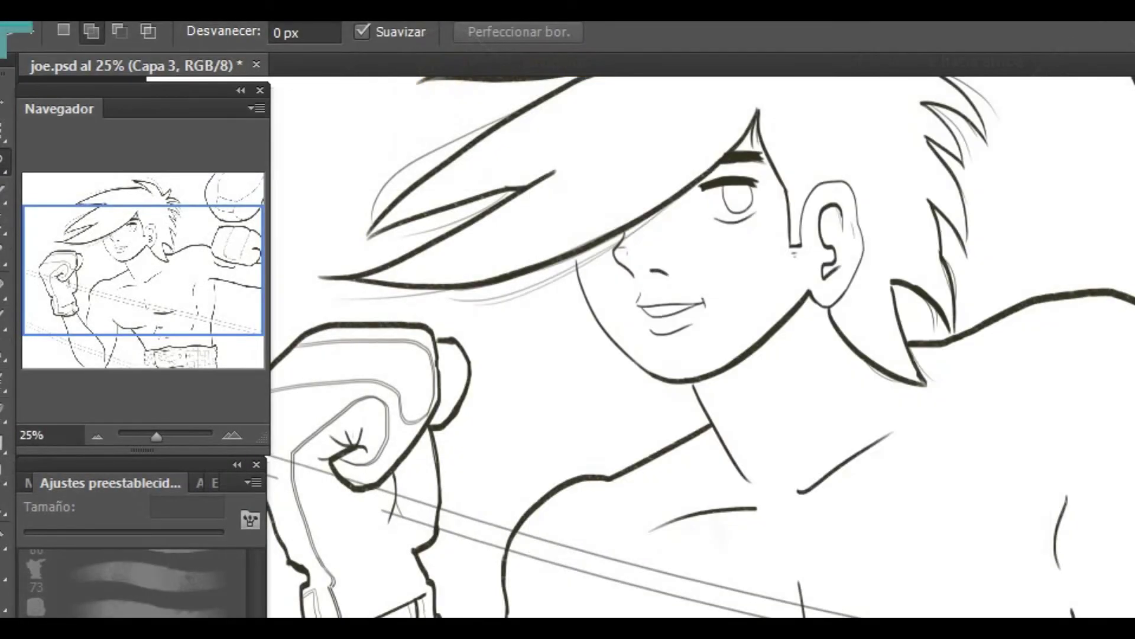
pyautogui.hscroll(-3, 702, 347)
pyautogui.press('e')
pyautogui.moveTo(520, 460); pyautogui.dragTo(698, 513)
pyautogui.scroll(-5, 775, 347)
pyautogui.moveTo(718, 599)
pyautogui.mouseDown()
pyautogui.moveTo(674, 571)
pyautogui.moveTo(813, 612)
pyautogui.mouseUp()
# - Erase the remaining rope lines across the boxer's chest and lower arm, and return to the 10 px brush
pyautogui.scroll(3, 776, 347)
pyautogui.moveTo(813, 436)
pyautogui.mouseDown()
pyautogui.moveTo(782, 423)
pyautogui.moveTo(1011, 493)
pyautogui.mouseUp()
pyautogui.hscroll(8, 775, 346)
pyautogui.moveTo(916, 572)
pyautogui.mouseDown()
pyautogui.moveTo(940, 578)
pyautogui.moveTo(544, 485)
pyautogui.mouseUp()
pyautogui.scroll(-5, 702, 346)
pyautogui.hotkey('ctrl', '+')
pyautogui.hotkey('ctrl', '+')
pyautogui.moveTo(568, 414); pyautogui.dragTo(807, 279)
pyautogui.press('b')
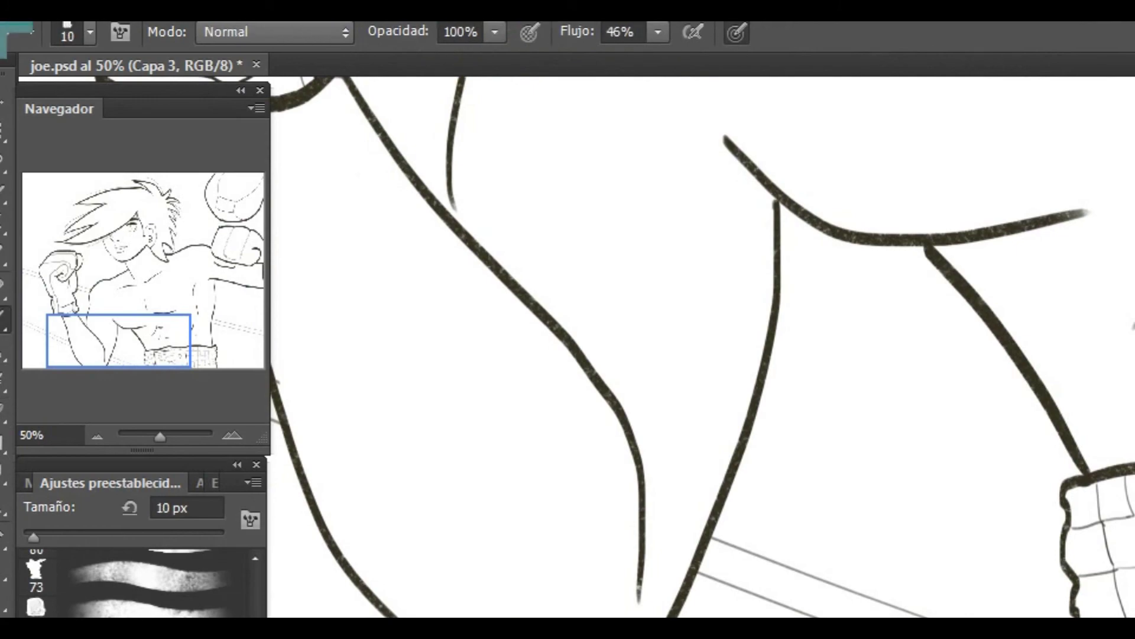
pyautogui.hotkey('ctrl', '-')
pyautogui.hotkey('ctrl', '-')
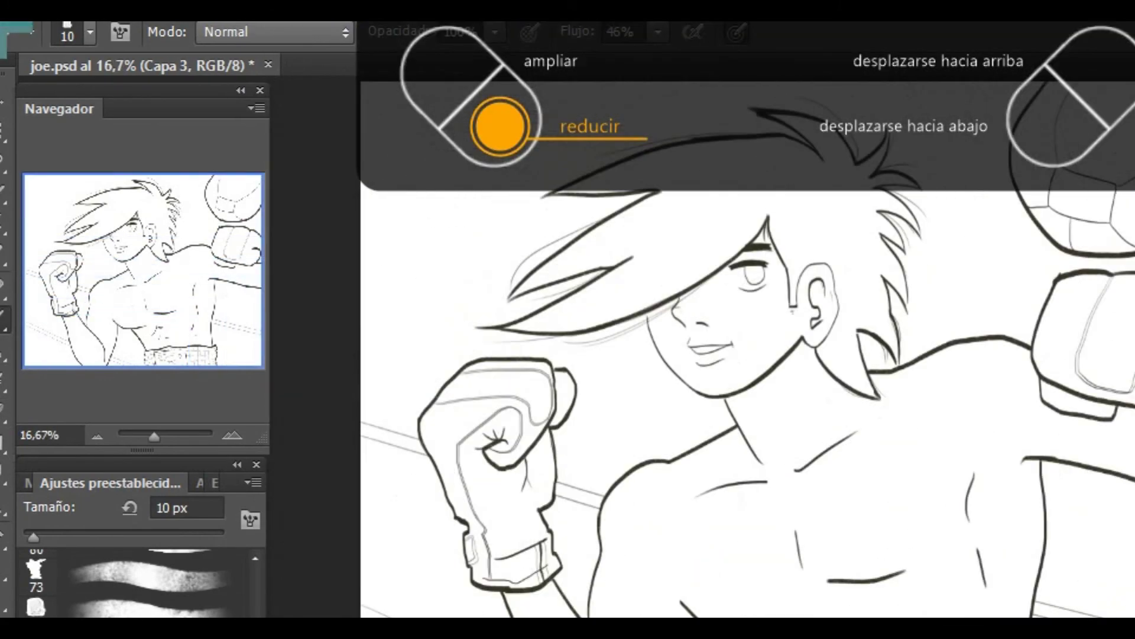